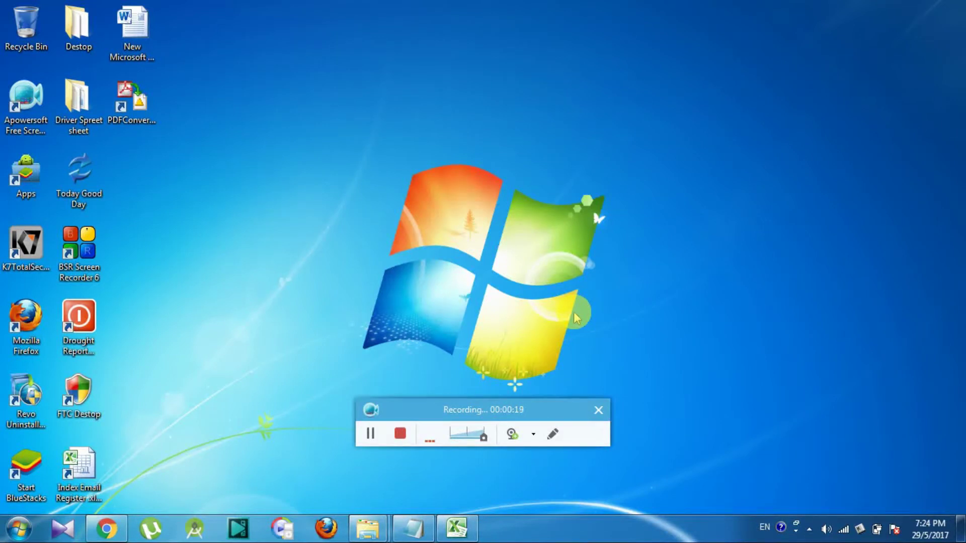
Show the Importent.txt notes, then bring Sample Report.xlsx in Excel to the front.
left_click(415, 533)
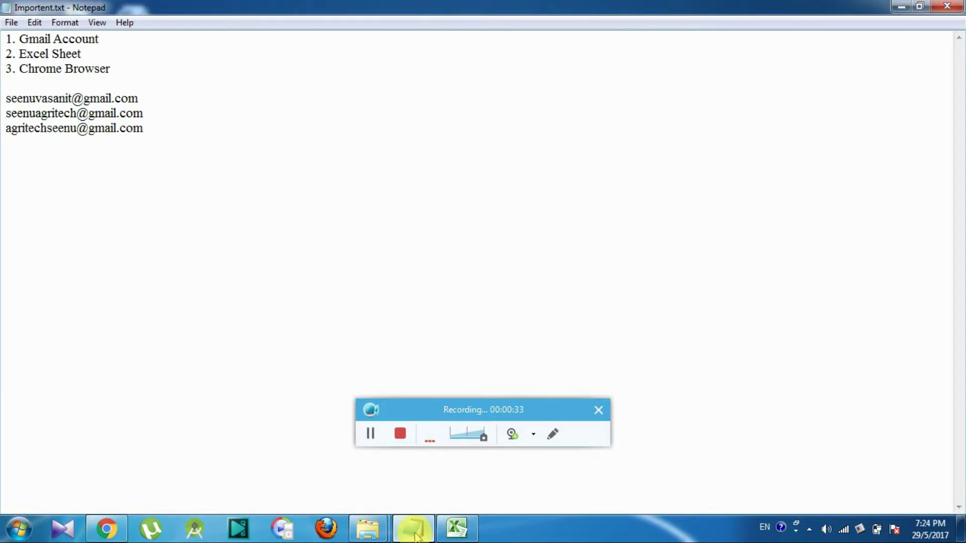
left_click(443, 531)
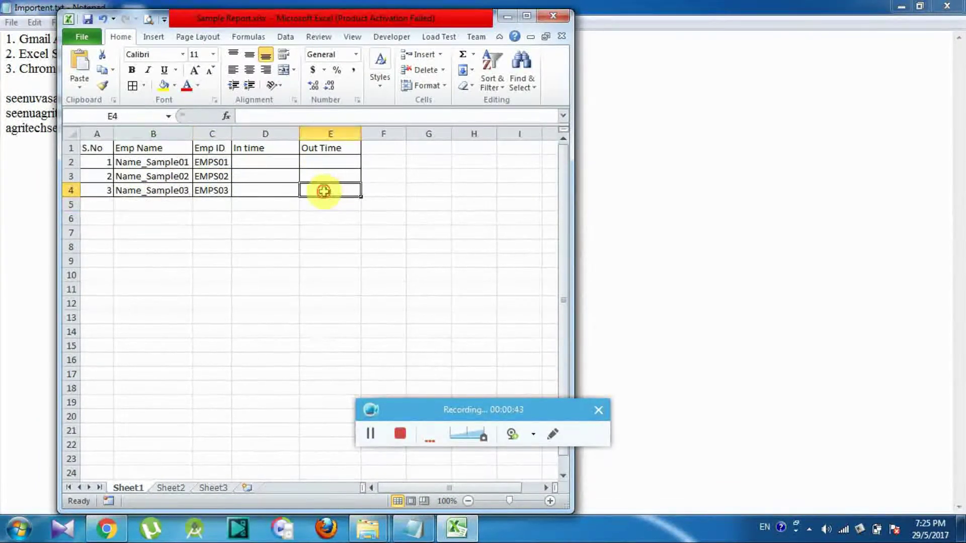
left_click_drag(327, 190, 94, 130)
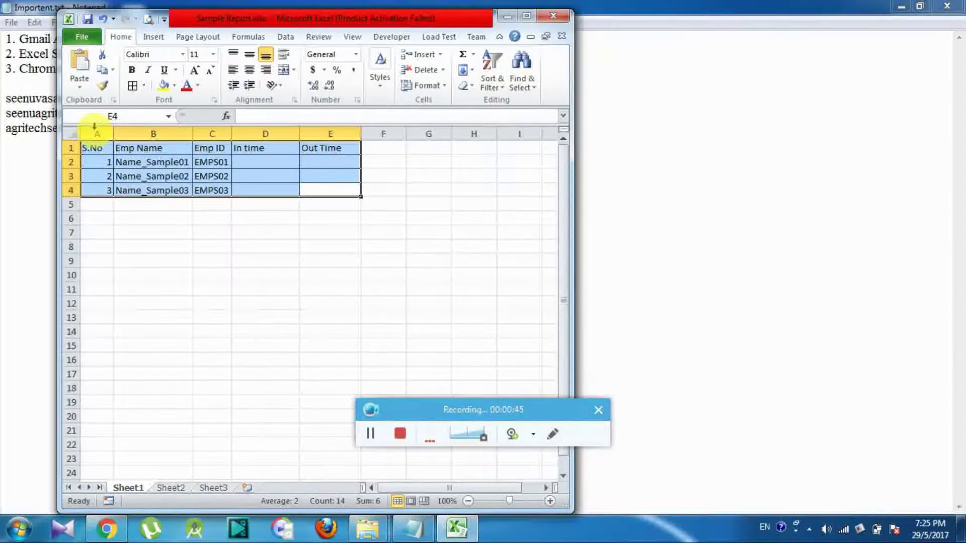
left_click_drag(217, 18, 379, 23)
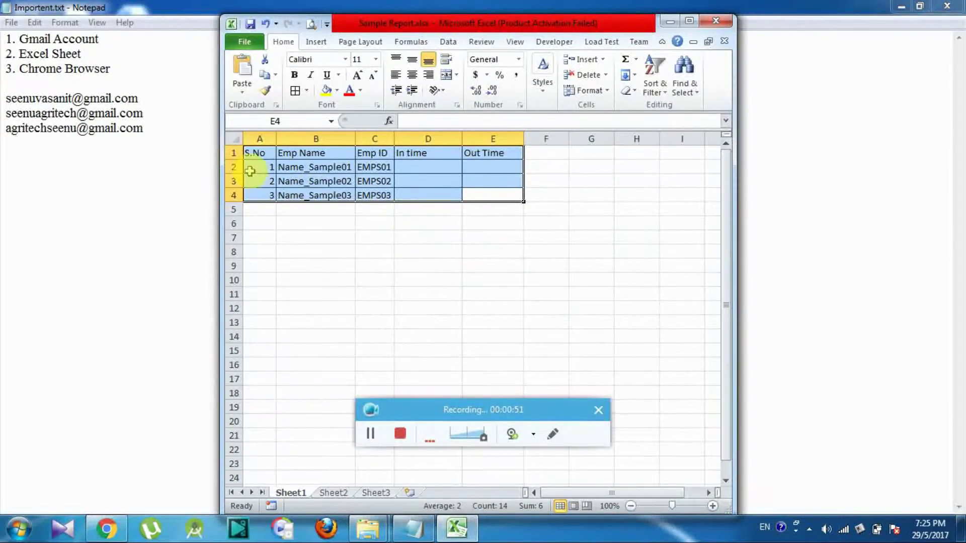
left_click(235, 167)
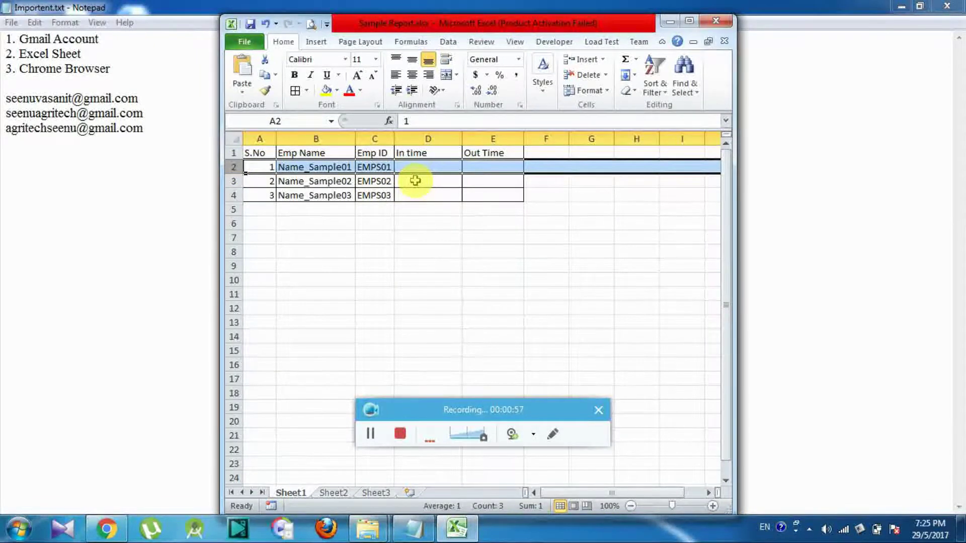
left_click(415, 181)
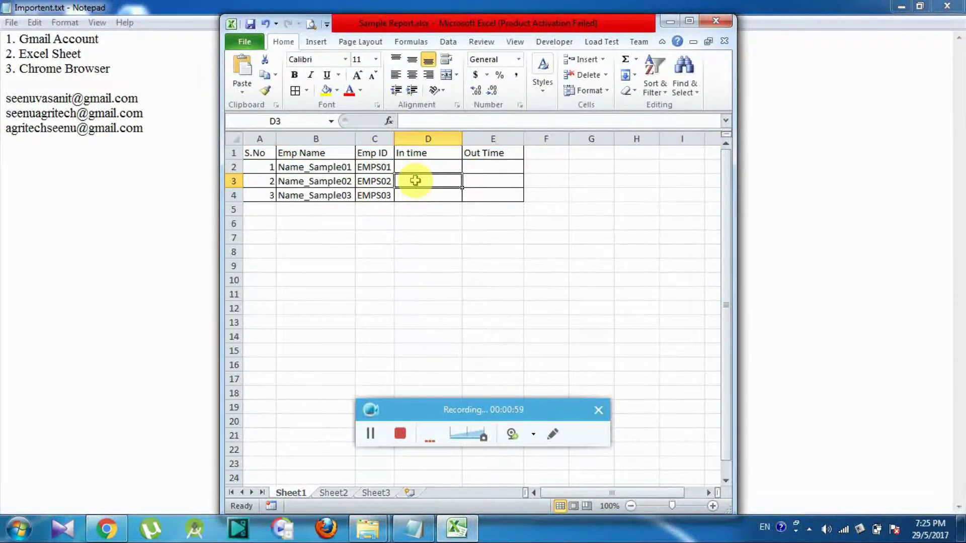
mouse_move(258, 153)
left_mouse_down()
mouse_move(436, 169)
mouse_move(519, 197)
left_mouse_up()
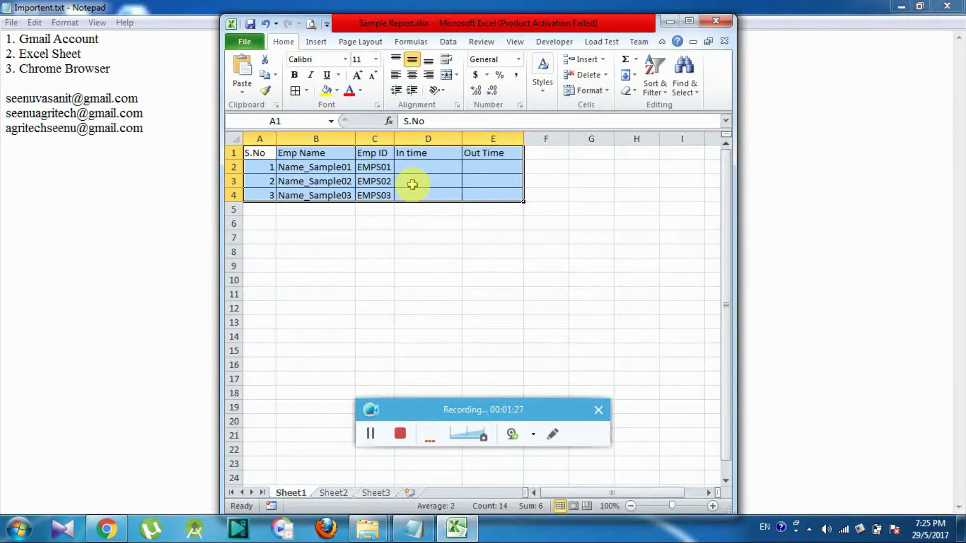
left_click(143, 267)
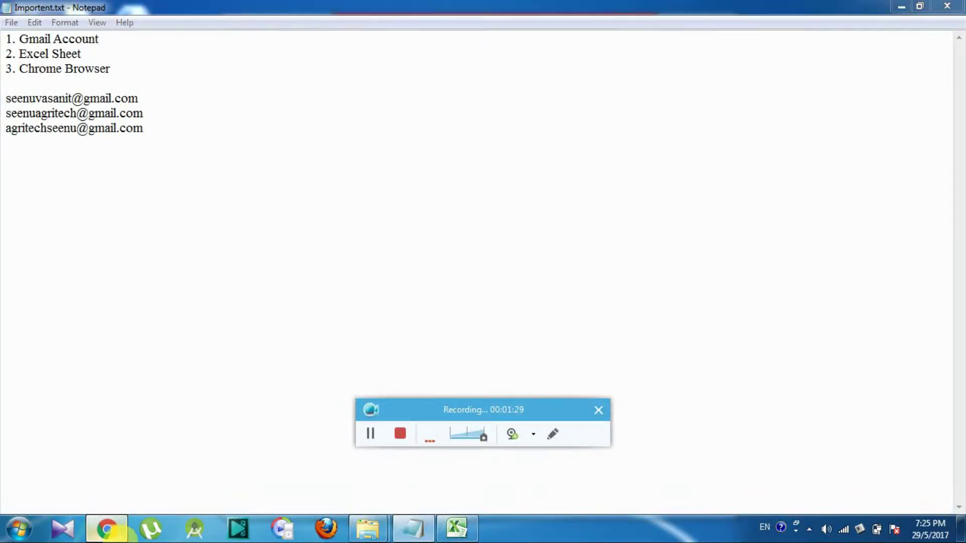
Open Google Drive's My Drive in a new tab from Gmail's Google apps grid.
left_click(106, 528)
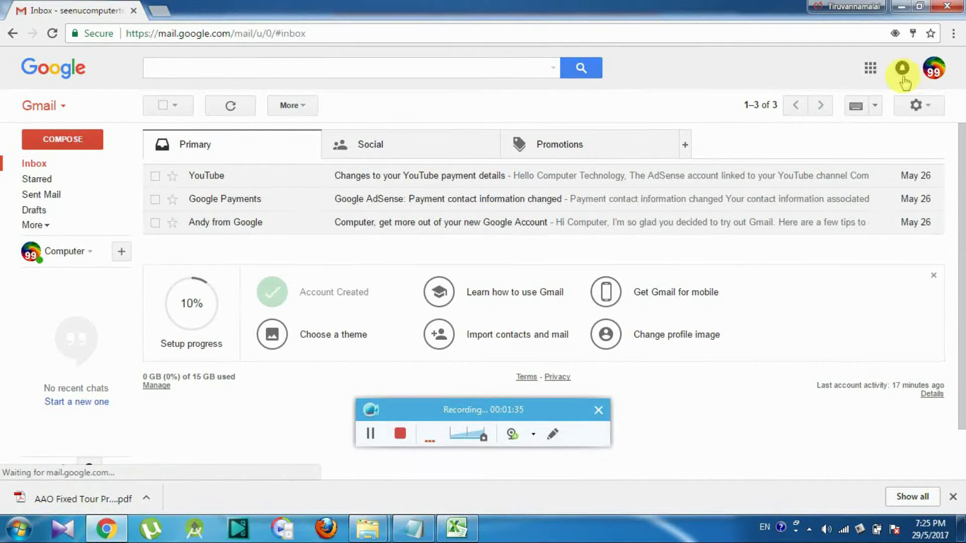
left_click(871, 71)
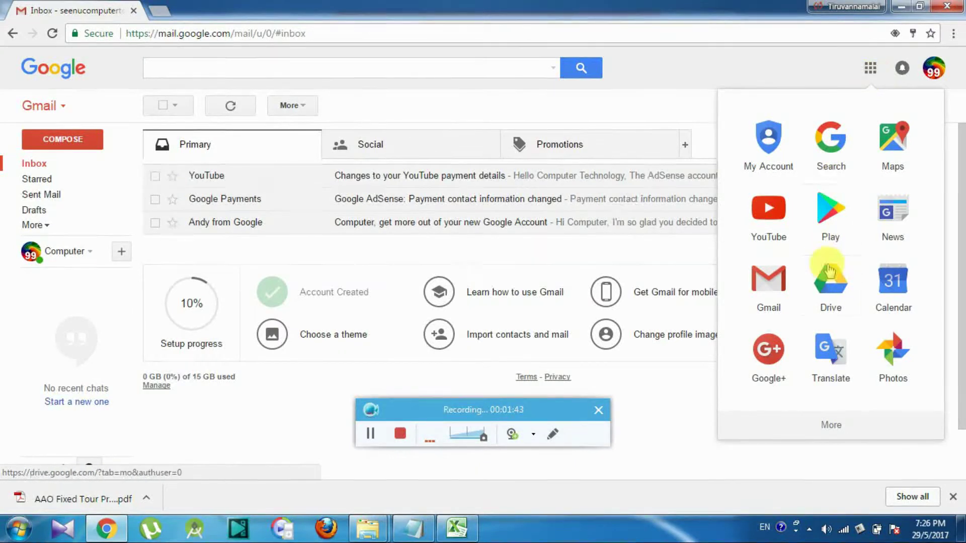
left_click(831, 284)
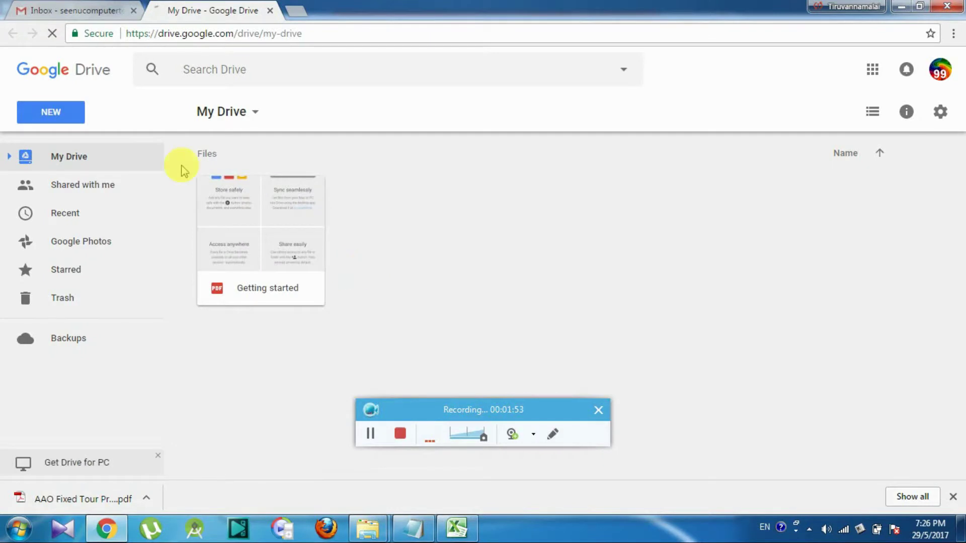
left_click(67, 124)
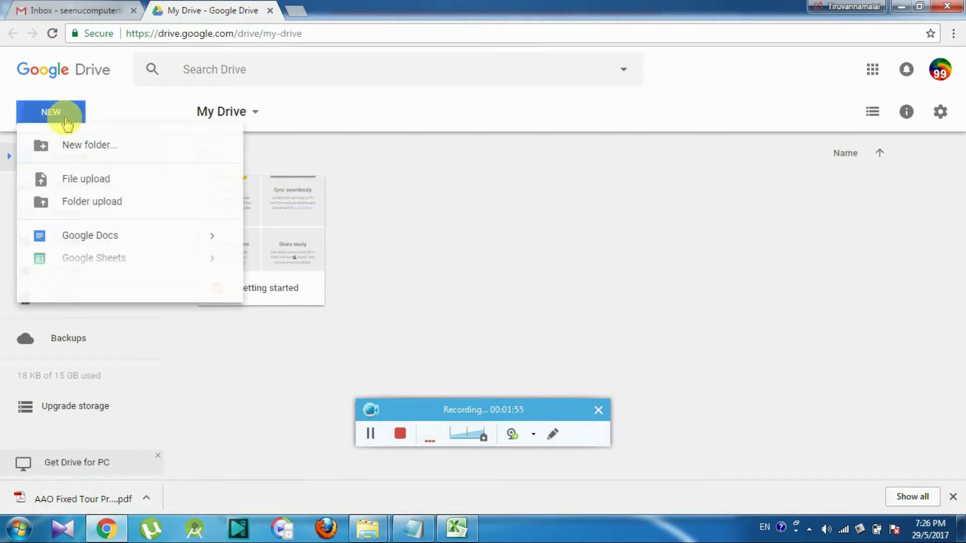
Create a new folder named 2017 in My Drive and open it.
left_click(81, 147)
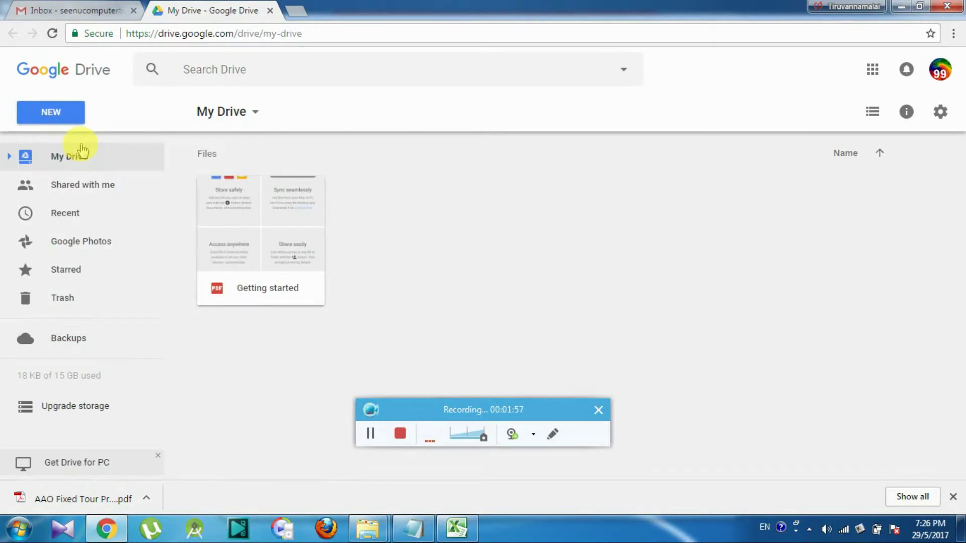
type("2017")
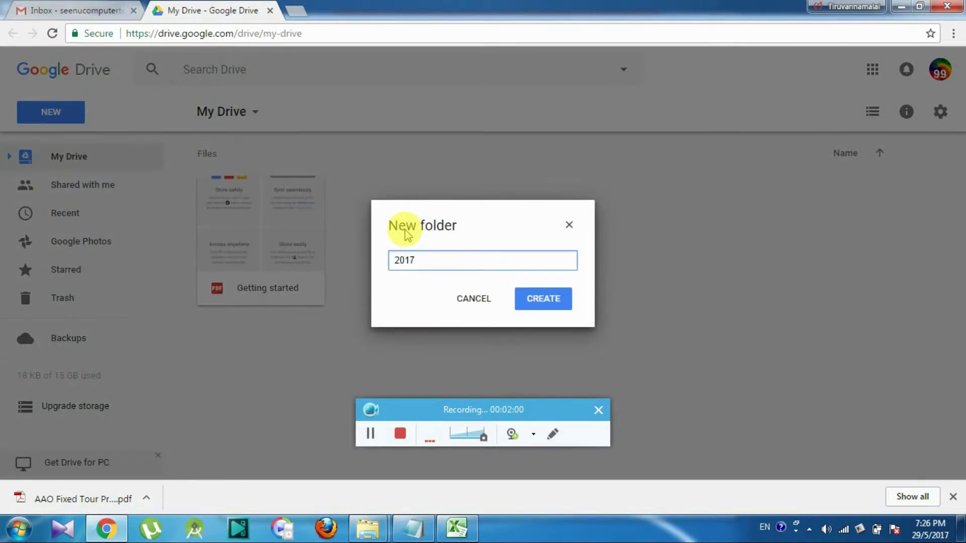
key("Return")
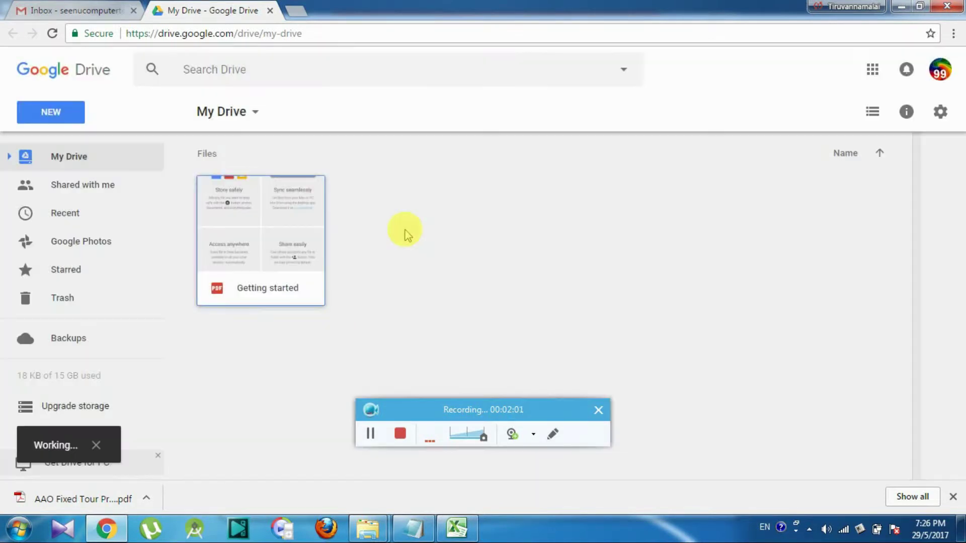
left_click(296, 201)
double_click(297, 203)
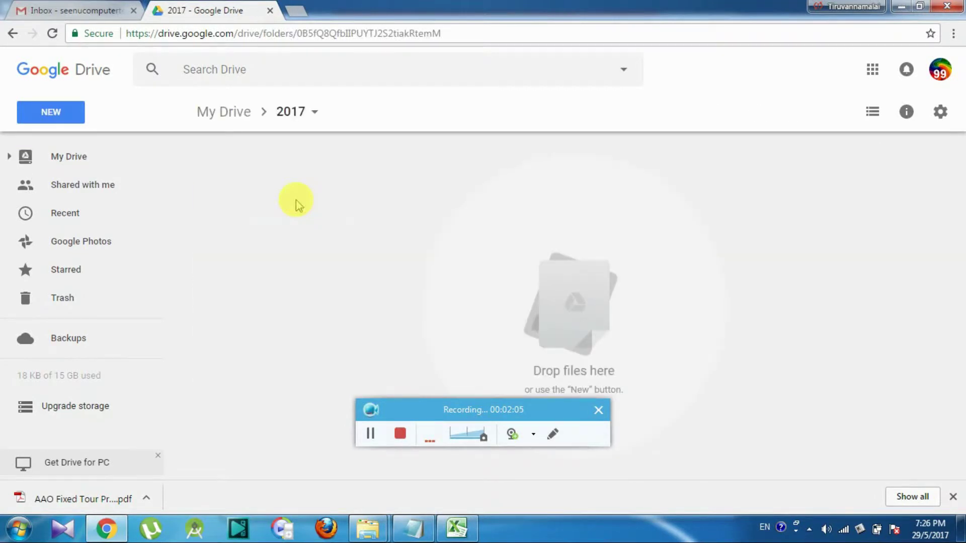
Start a file upload from the computer into the 2017 folder.
left_click_drag(534, 423, 544, 461)
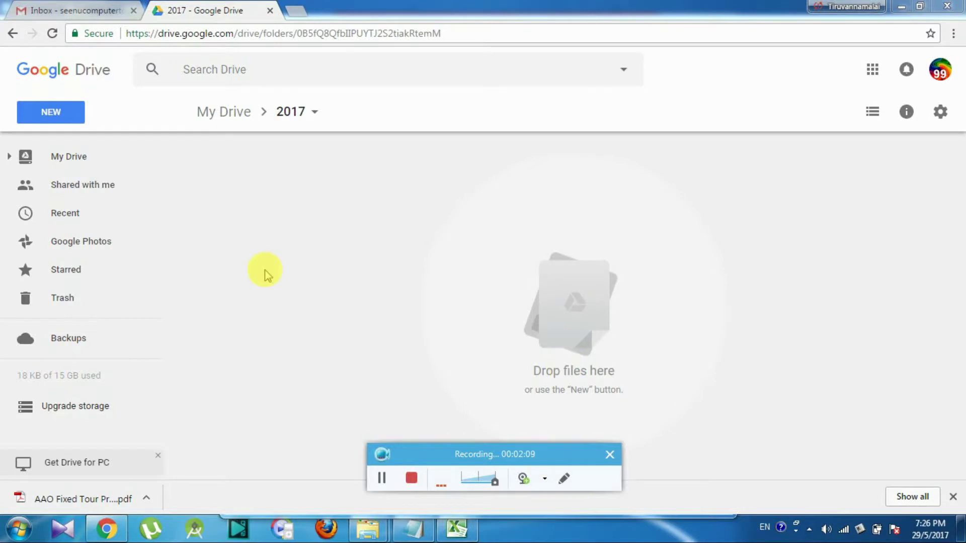
left_click(65, 110)
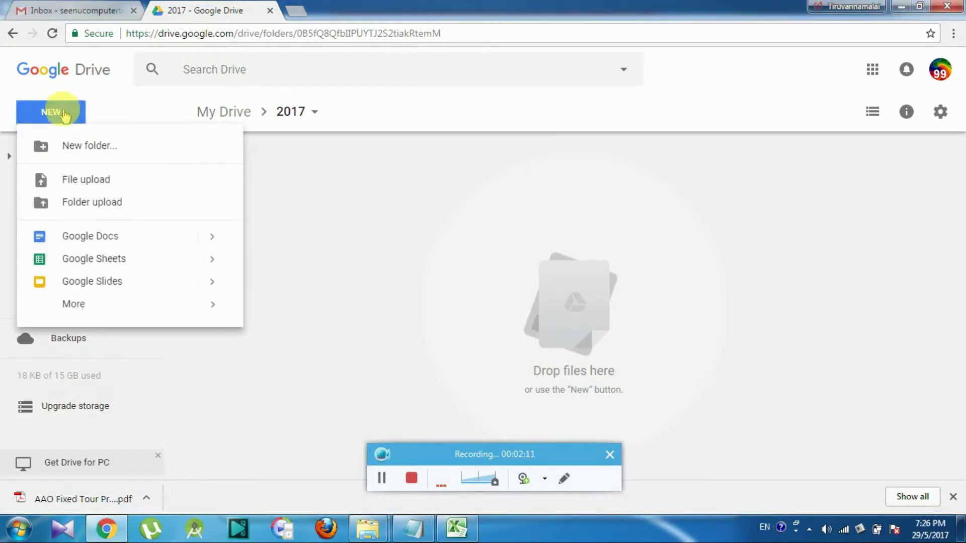
left_click(83, 184)
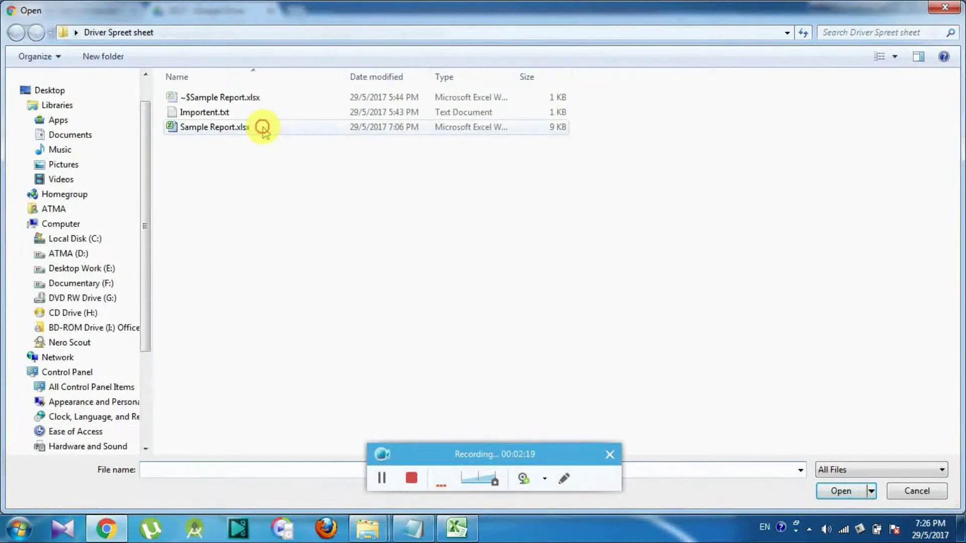
Upload Sample Report.xlsx into the 2017 folder and open it with Google Sheets.
double_click(265, 132)
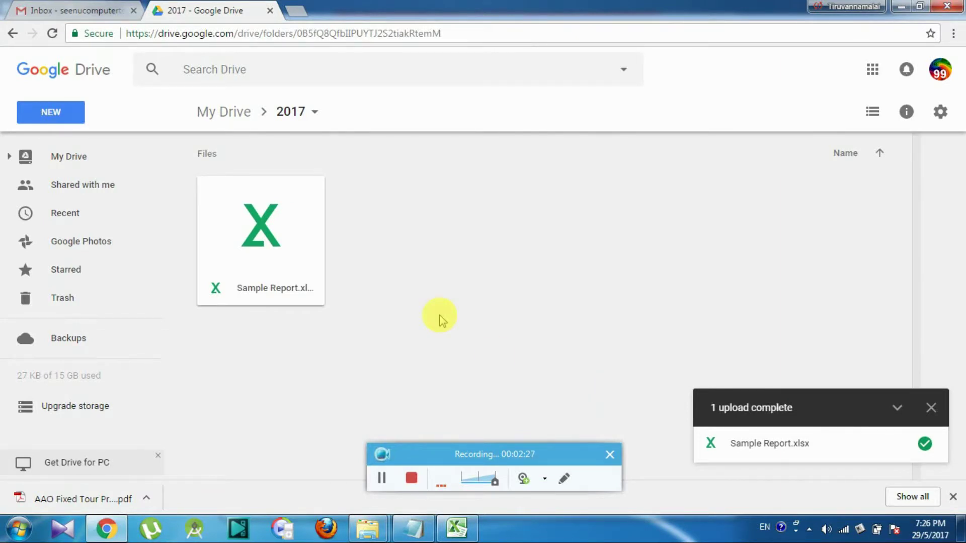
double_click(272, 291)
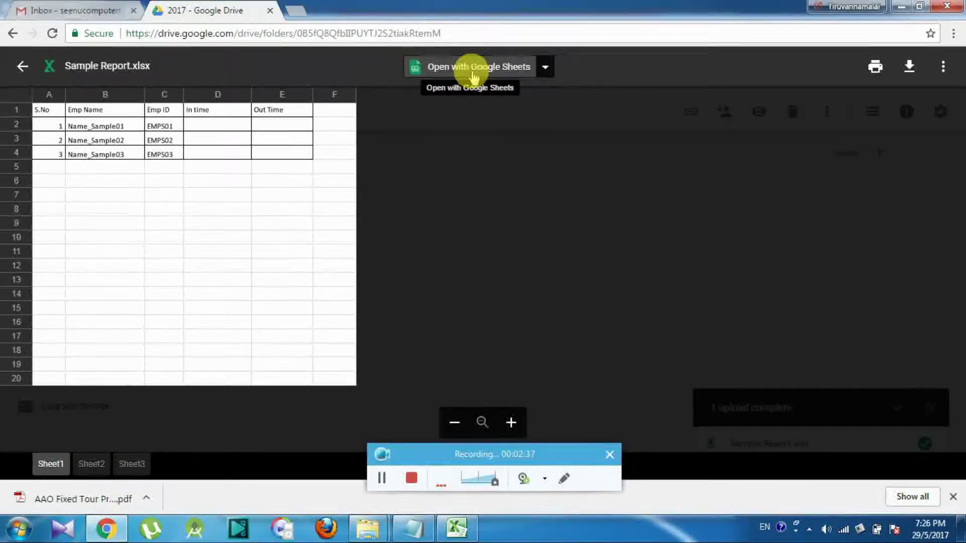
left_click(473, 75)
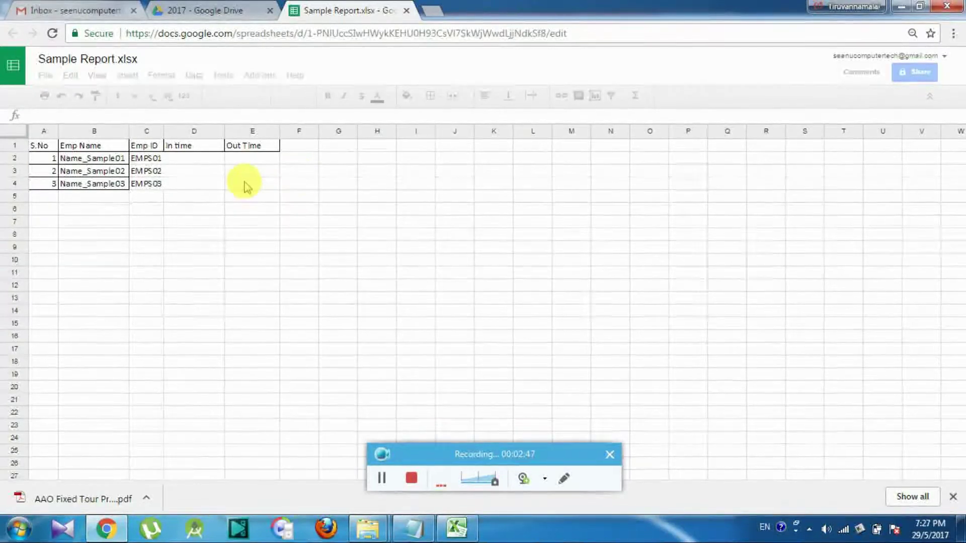
Select cell D4 in the Sheets report, then switch back to the Importent.txt notes.
left_click(197, 189)
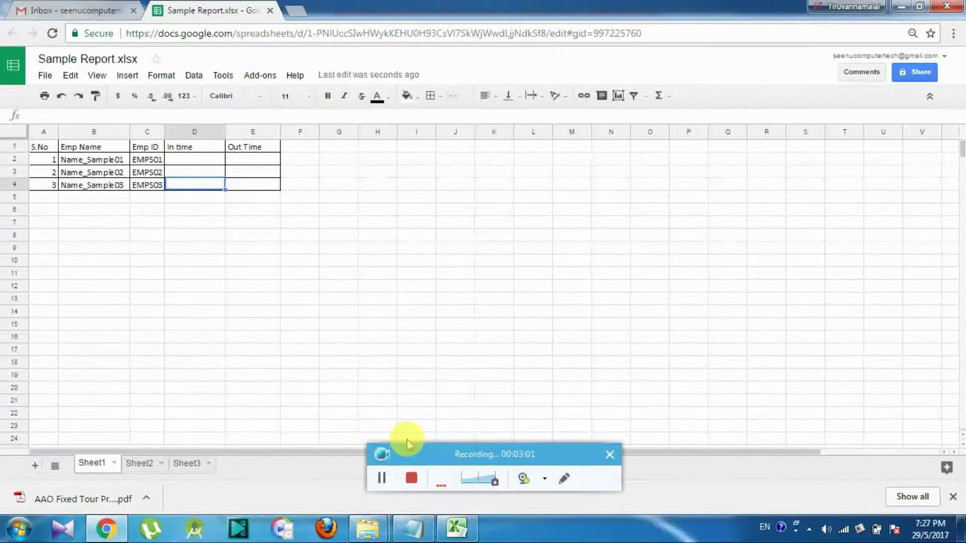
left_click(413, 528)
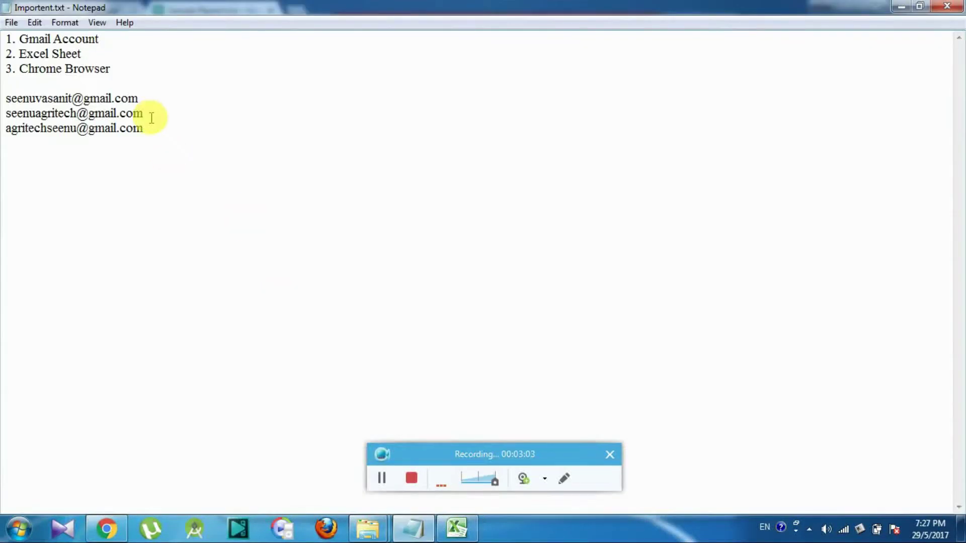
Copy the three account addresses from the notes and share the spreadsheet with them.
left_click_drag(150, 127, 5, 84)
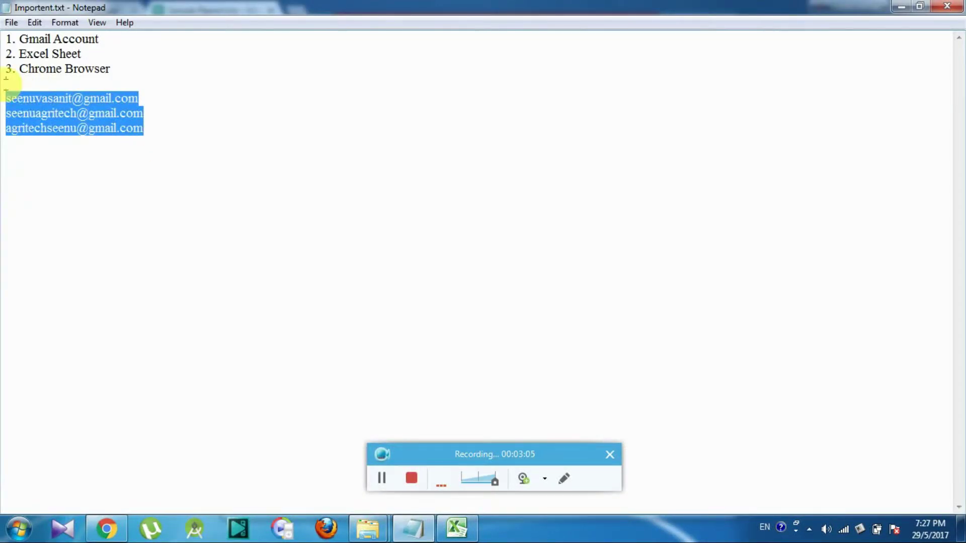
left_click(106, 528)
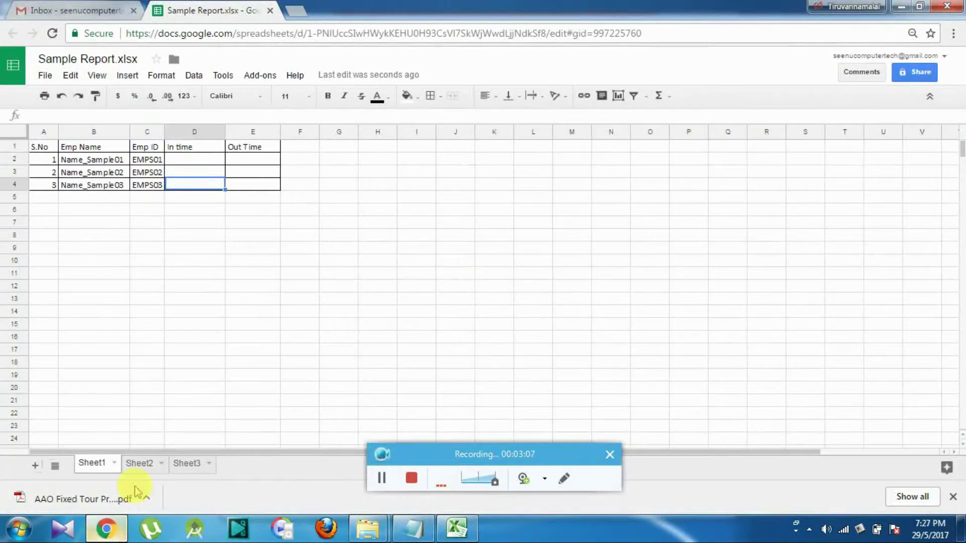
left_click(918, 78)
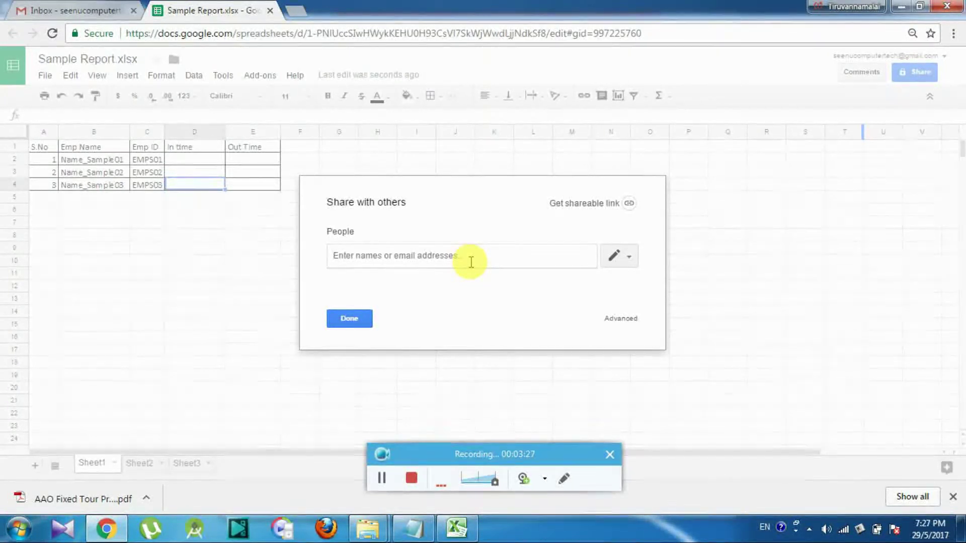
key("ctrl+v")
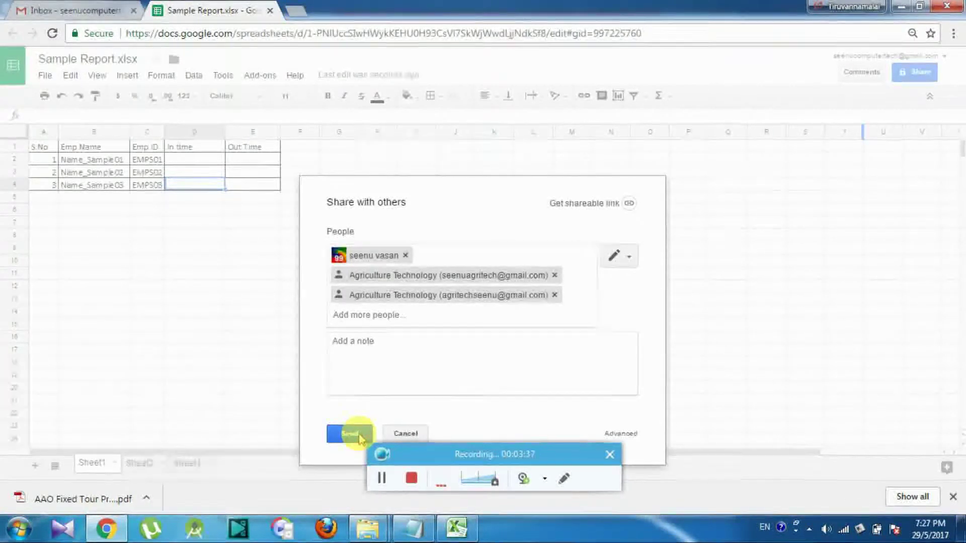
left_click(359, 436)
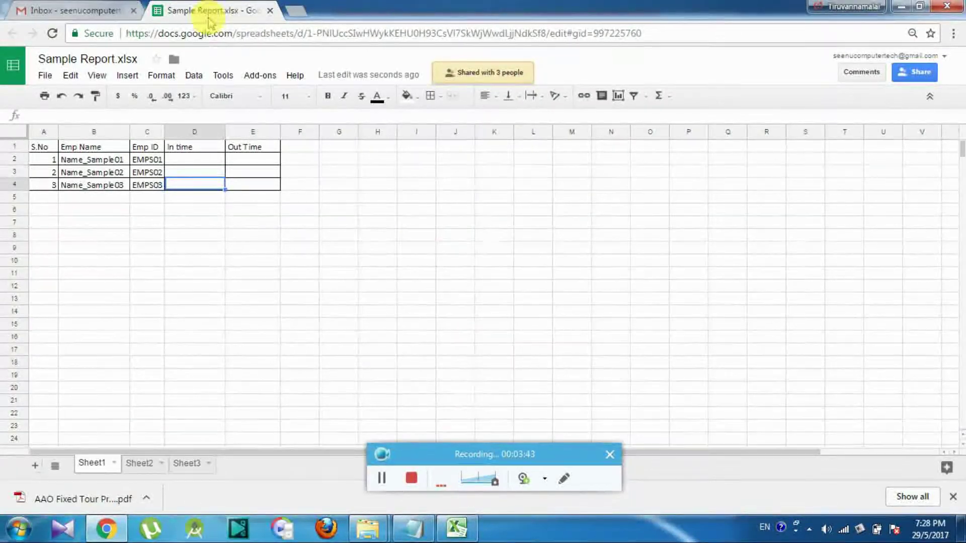
left_click(115, 5)
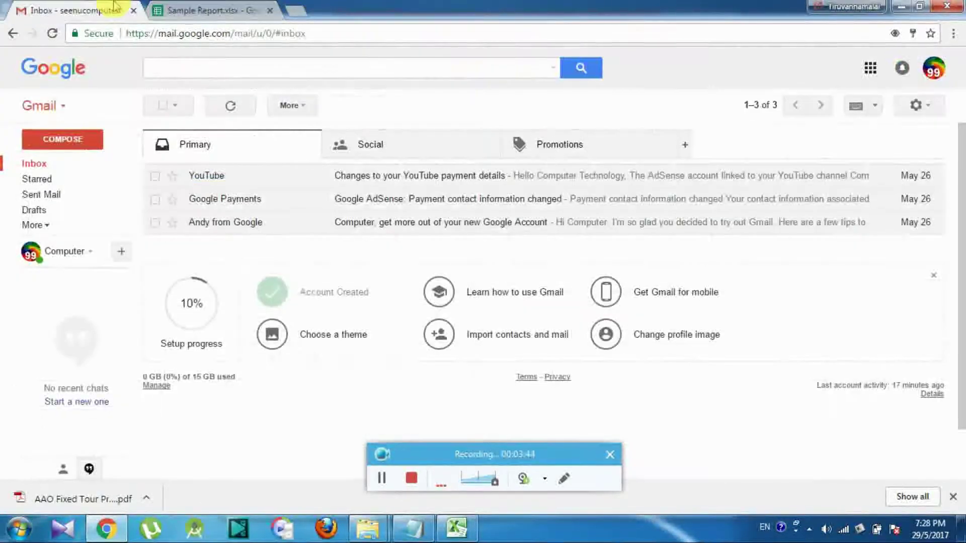
Close the spreadsheet tab and sign the owner's account out of Gmail.
left_click(237, 8)
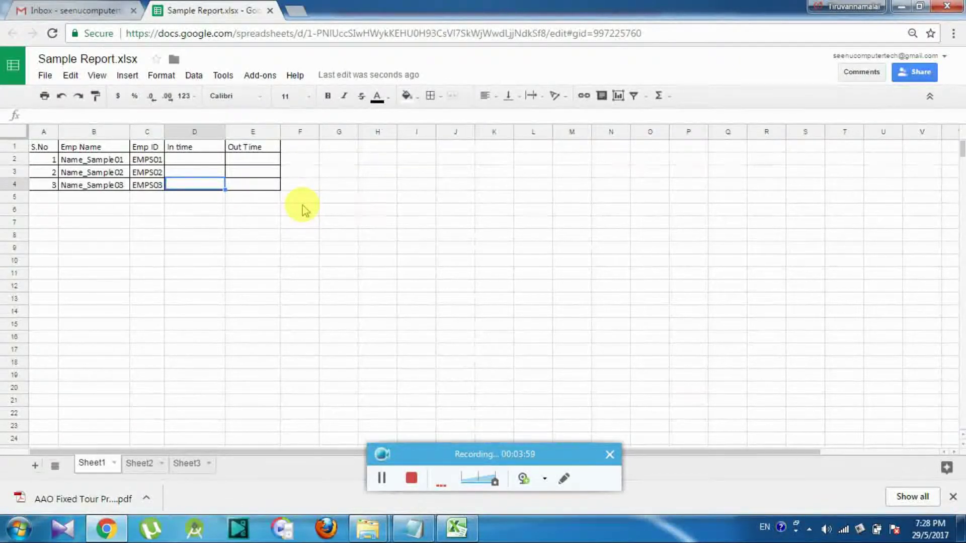
left_click(76, 10)
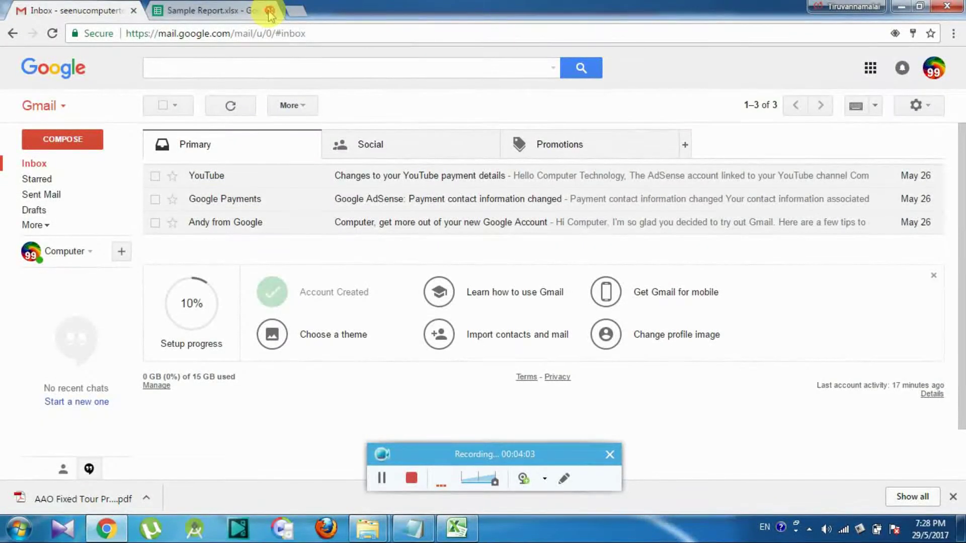
left_click(270, 11)
left_click(935, 70)
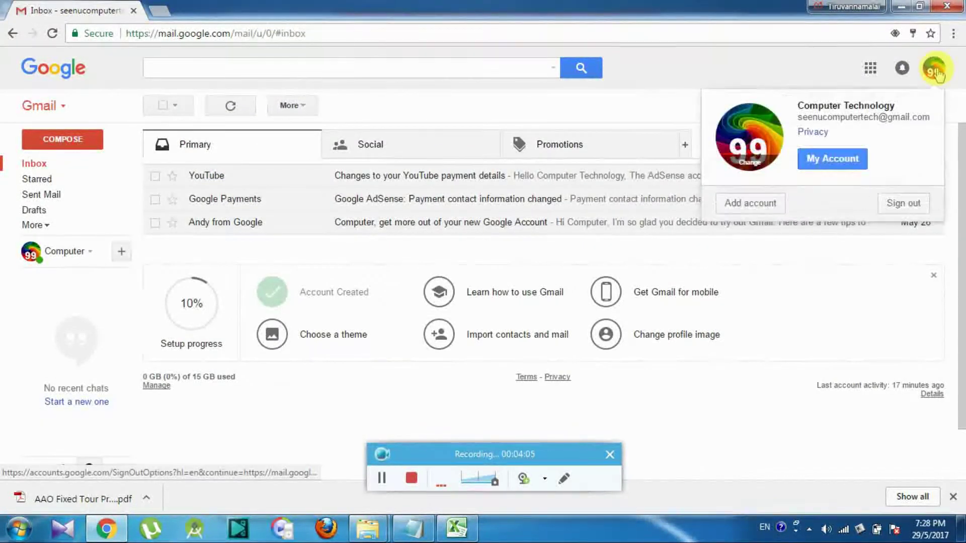
left_click(912, 204)
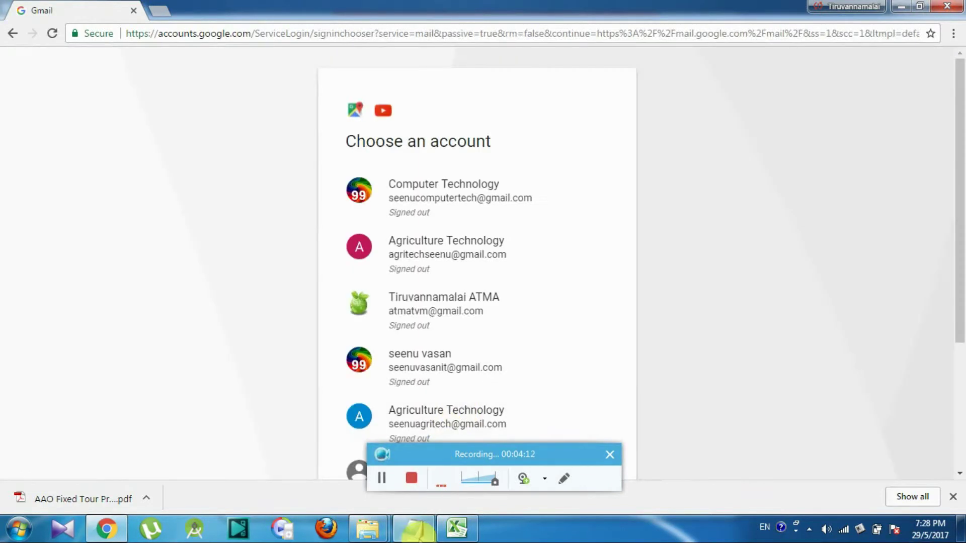
left_click(413, 528)
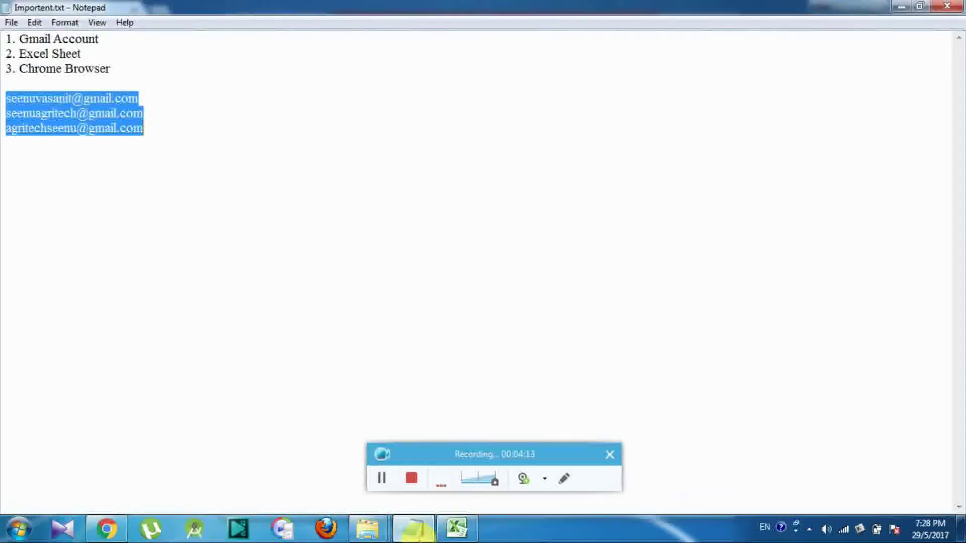
Sign in as the second account and open Sample Report.xlsx from its invitation email.
left_click(143, 128)
left_click(107, 528)
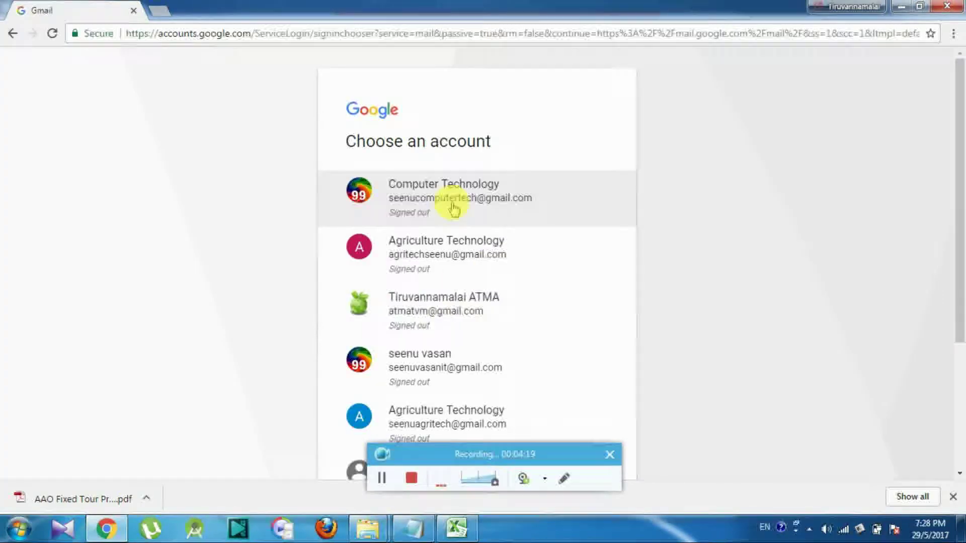
left_click(459, 261)
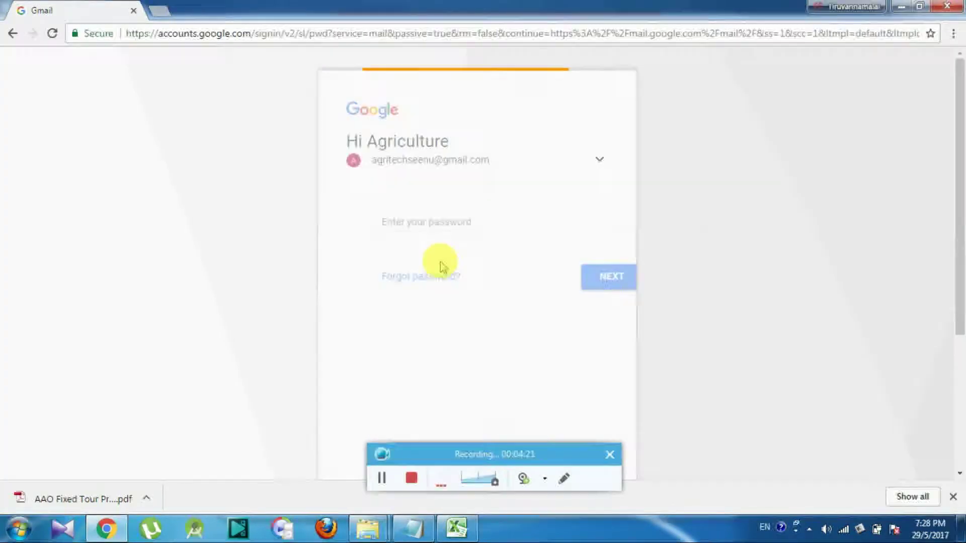
type("agr12")
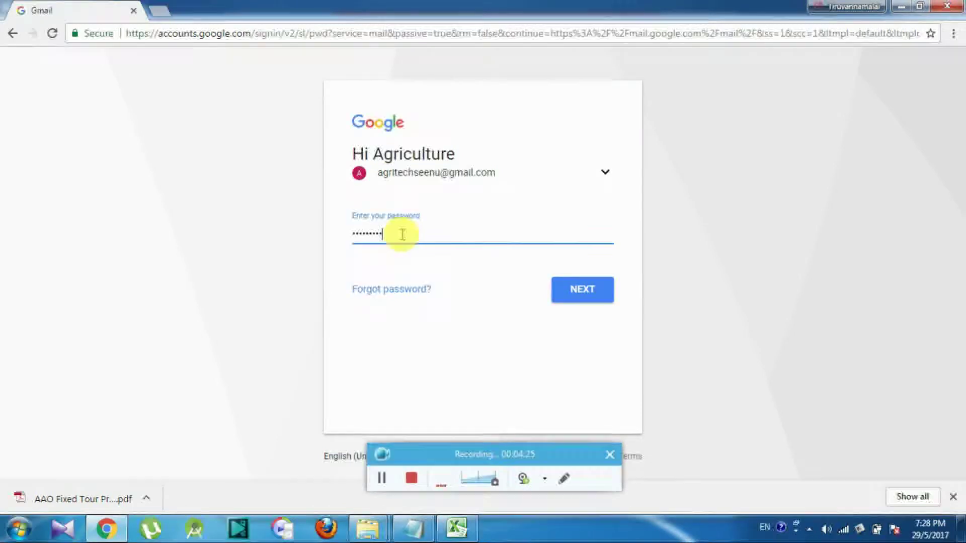
left_click(570, 297)
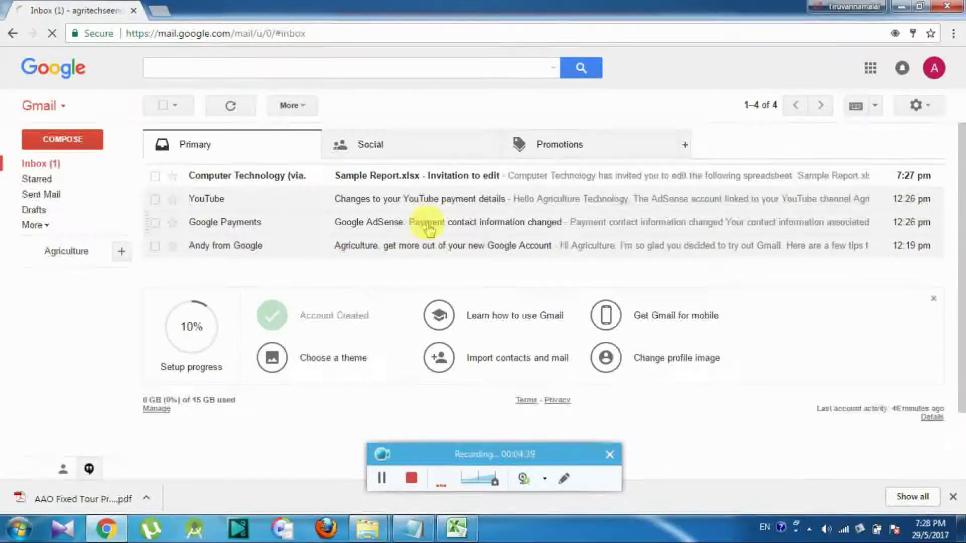
left_click(401, 176)
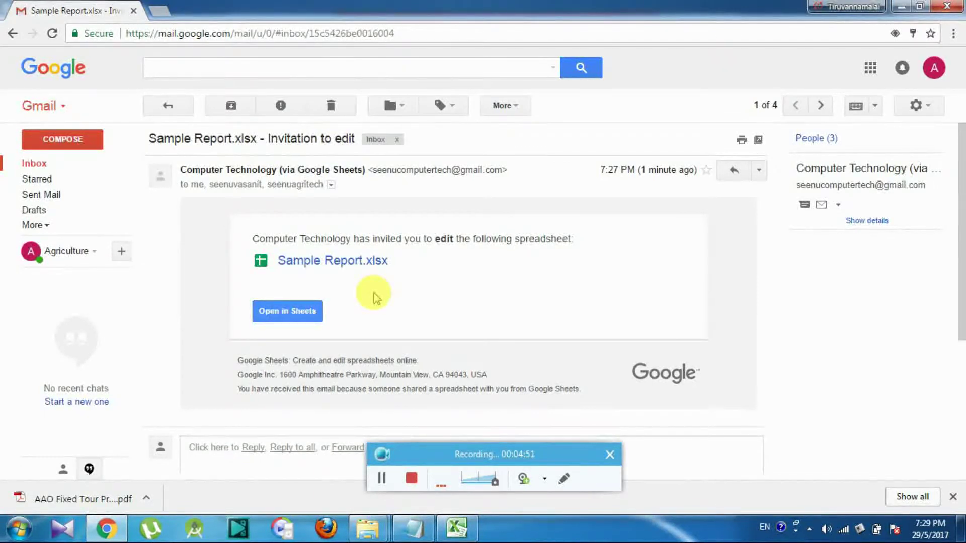
left_click(311, 316)
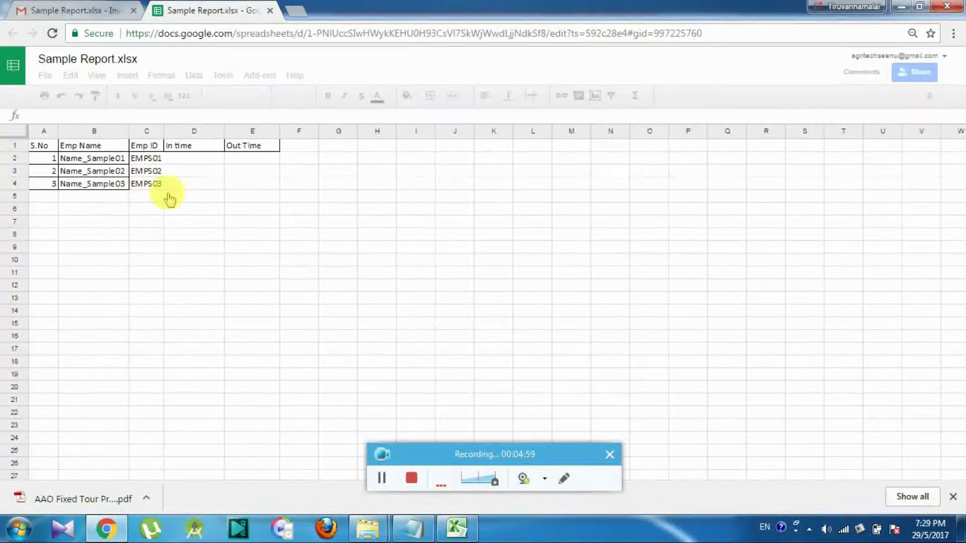
Enter 12 in D3 (In time) and E3 (Out Time) for EMPS02.
left_click(194, 171)
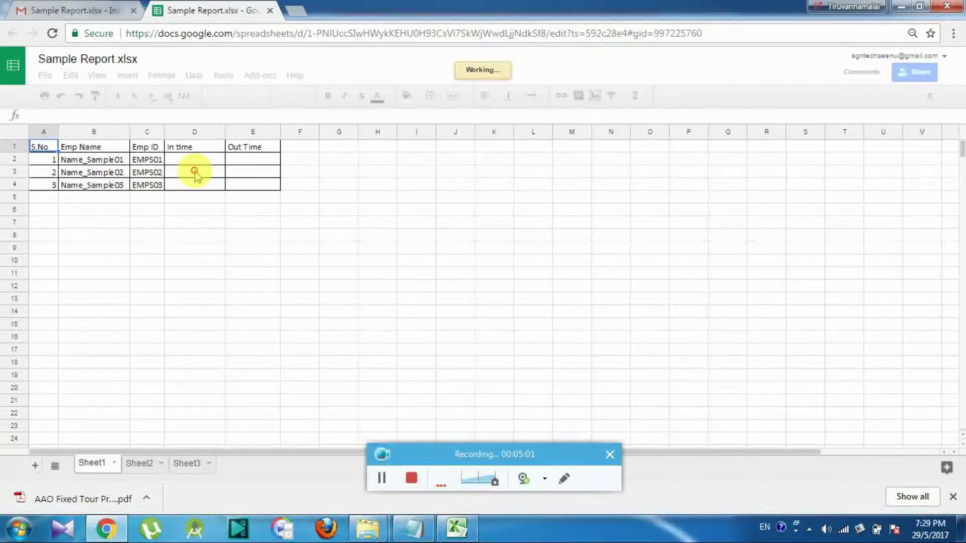
left_click(196, 173)
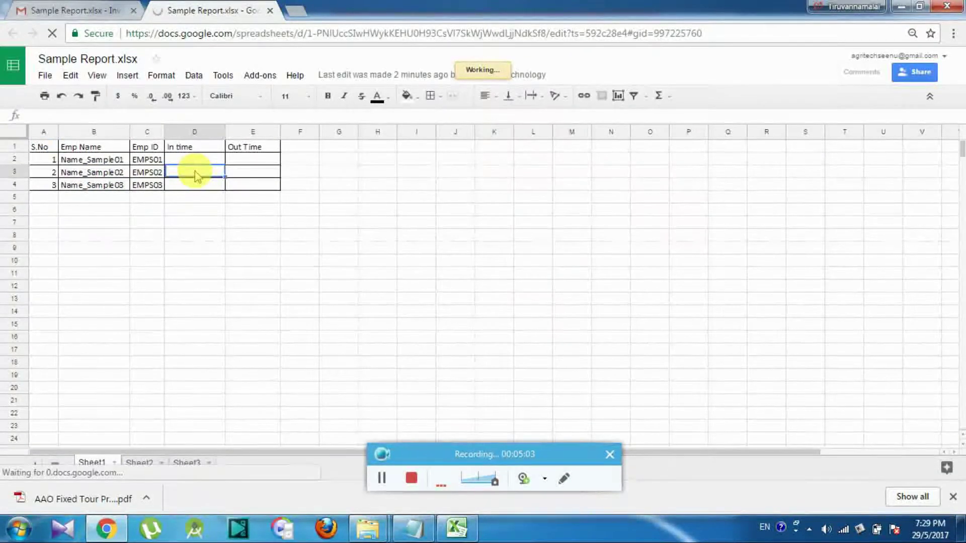
type("12")
key("Tab")
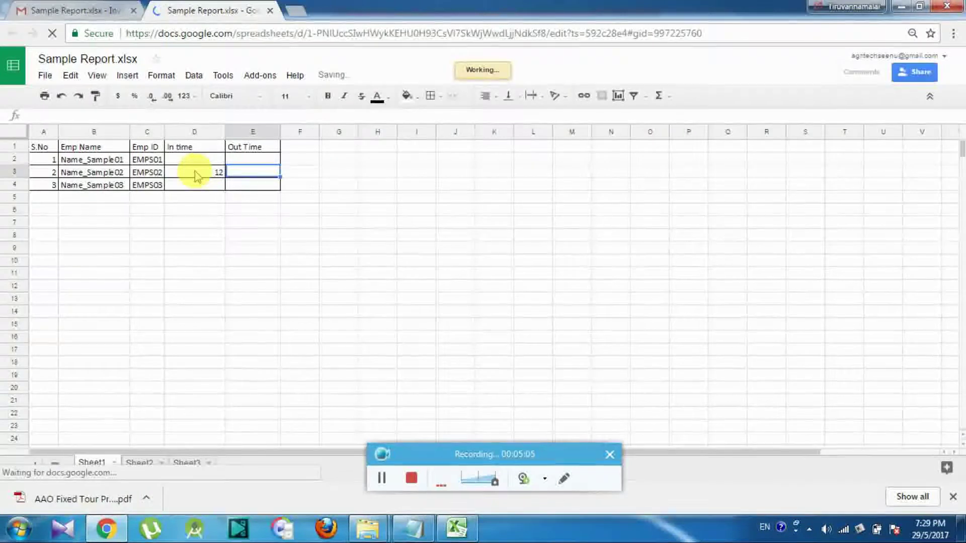
type("12")
key("Tab")
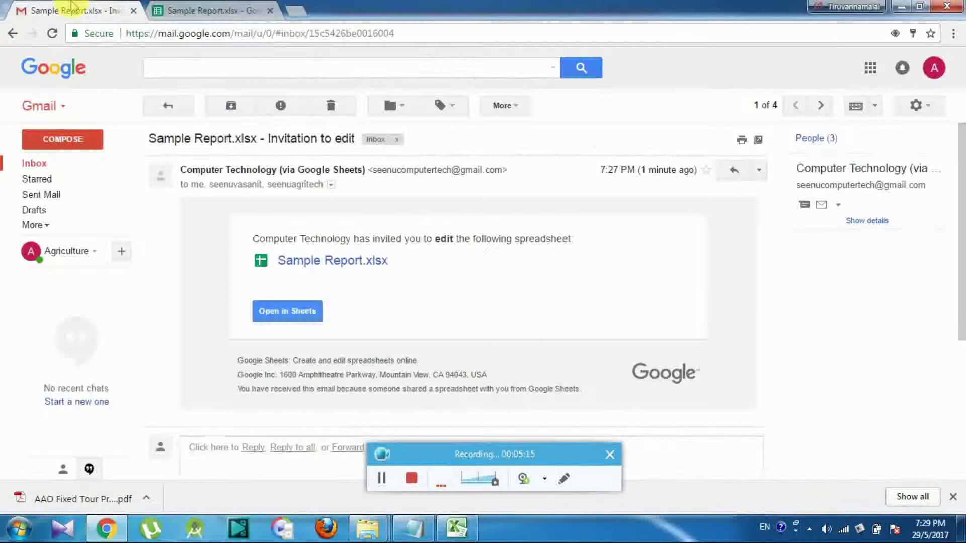
Check the invitation email tab, then close the spreadsheet tab.
left_click(30, 11)
left_click(230, 9)
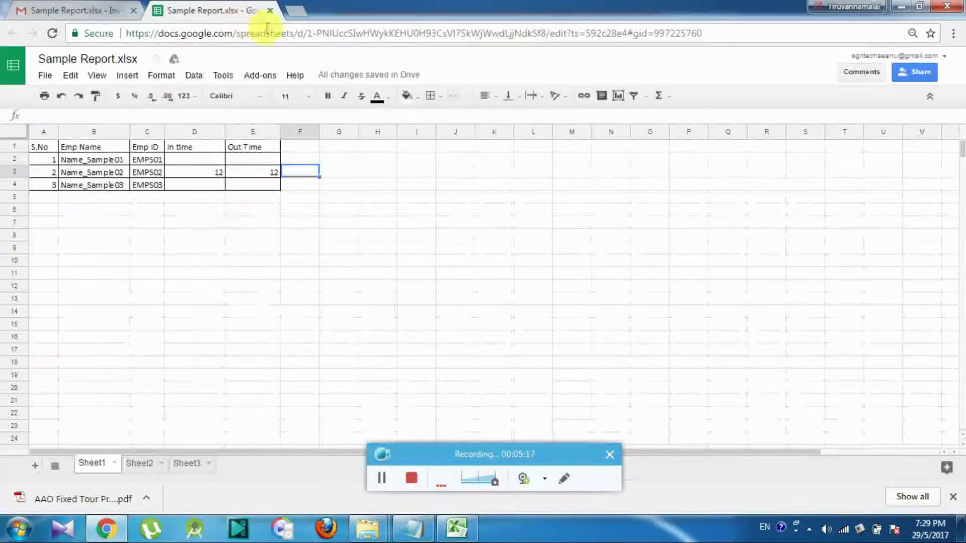
left_click(271, 10)
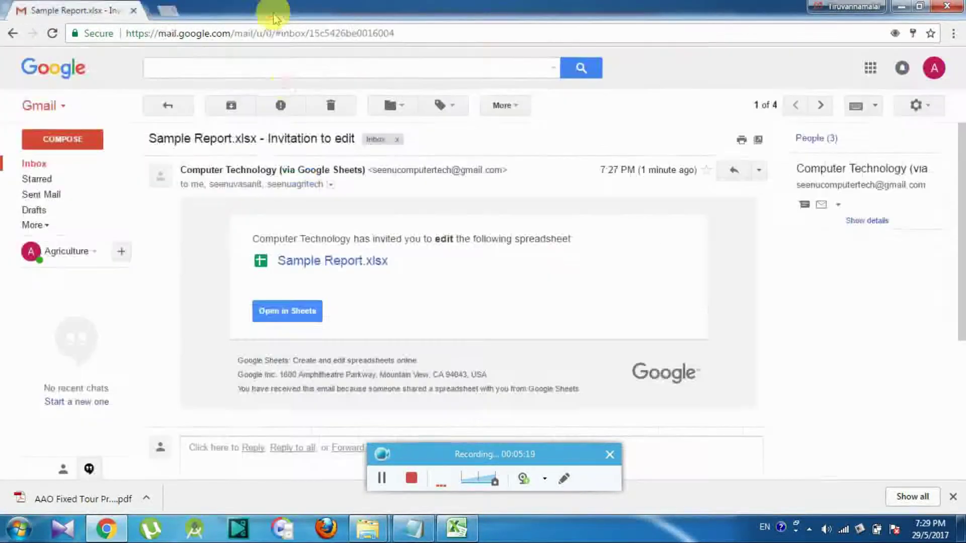
Create a new Gmail label named 2017.
left_click(67, 168)
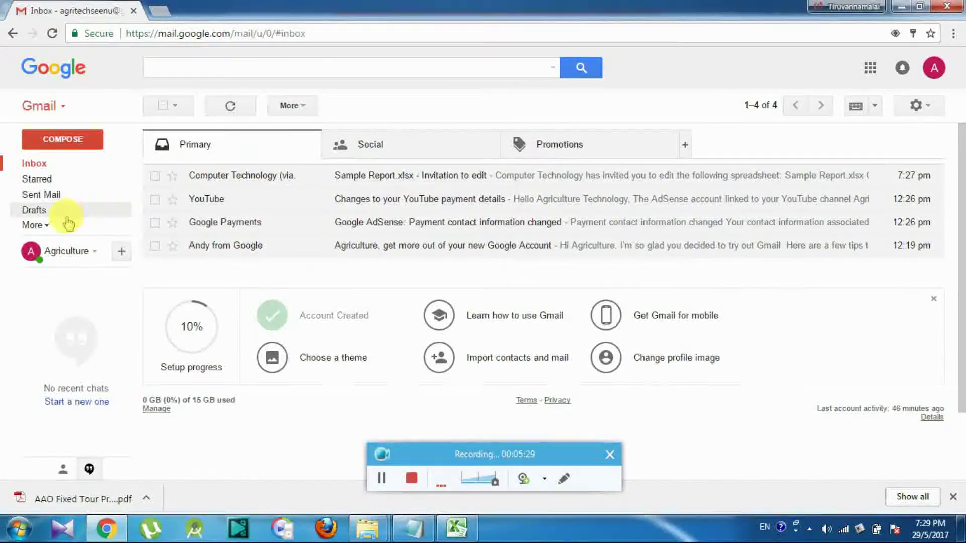
left_click(47, 226)
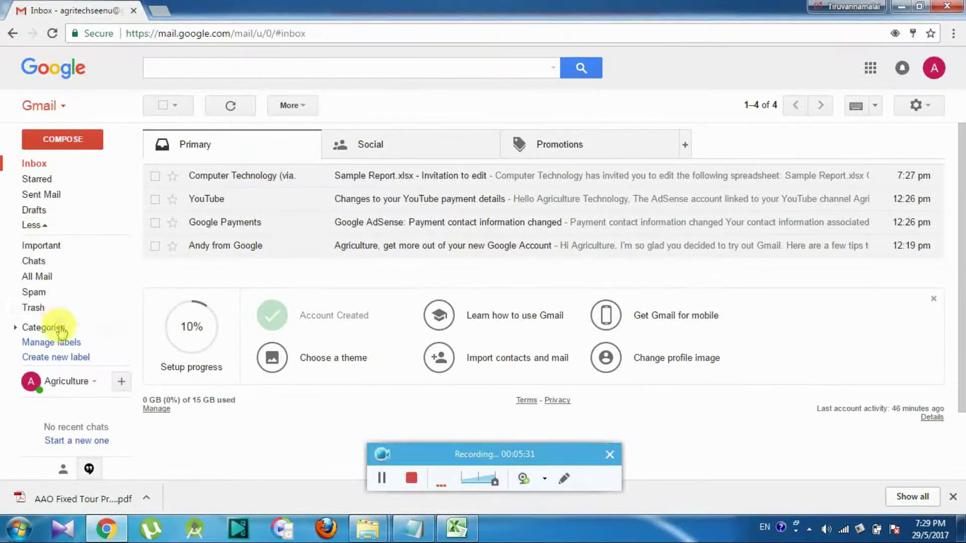
left_click(64, 359)
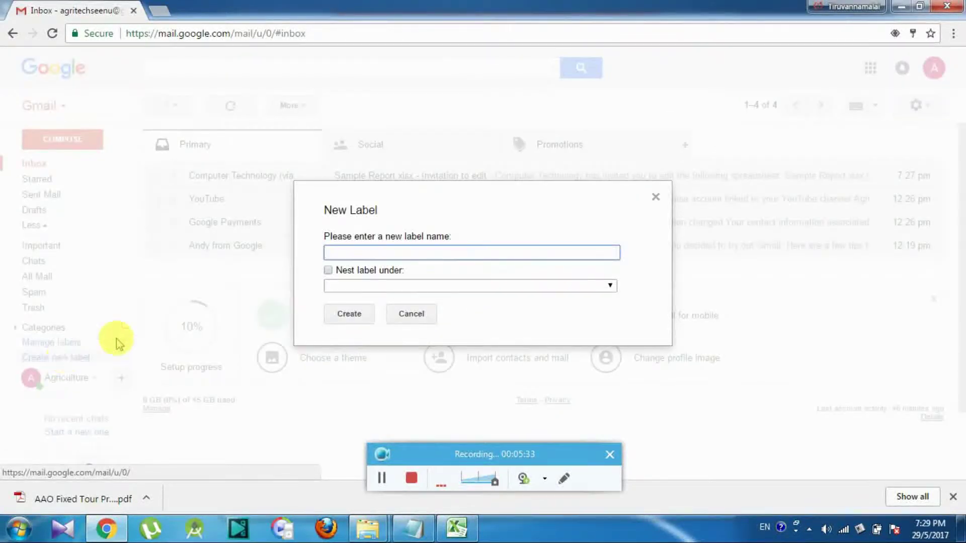
type("2017")
left_click(342, 314)
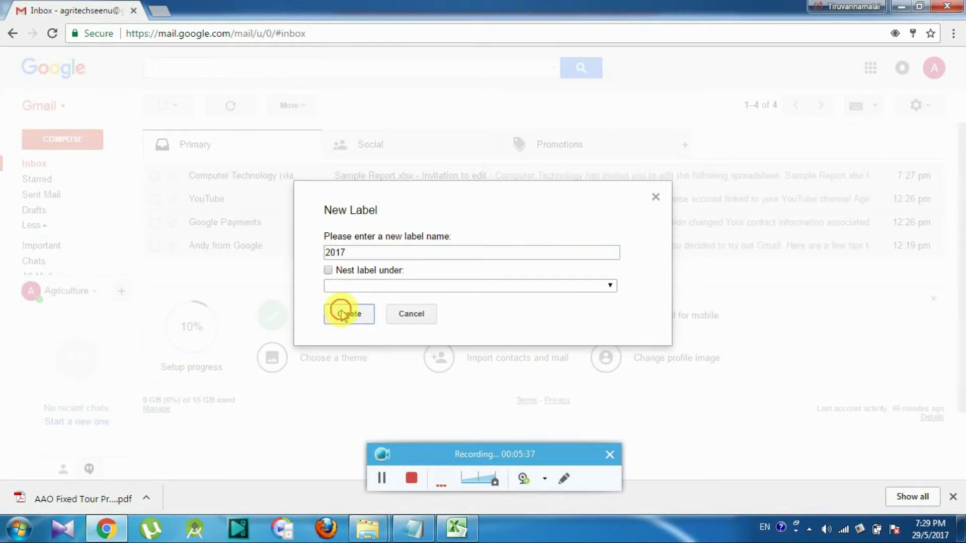
Move the Sample Report.xlsx invitation email into the 2017 label.
left_click(155, 176)
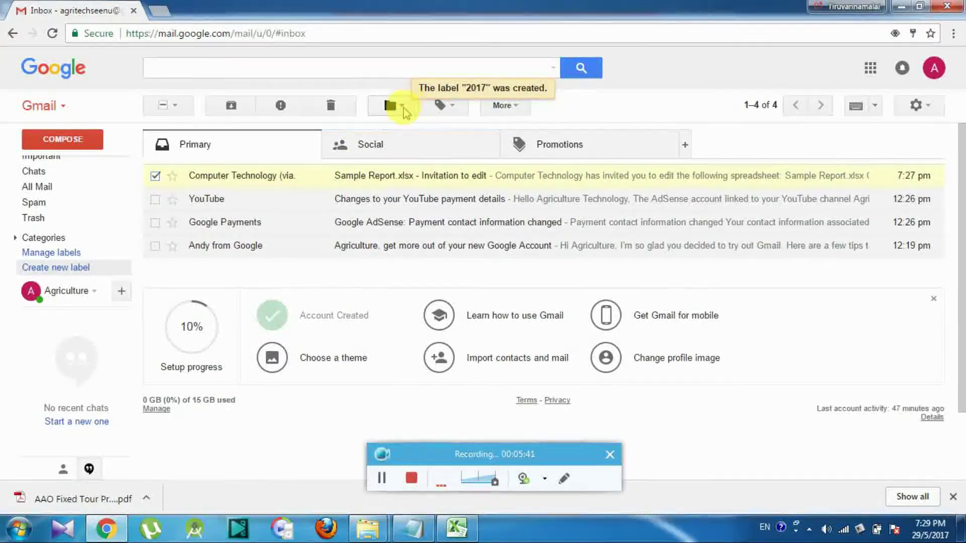
left_click(394, 105)
left_click(405, 168)
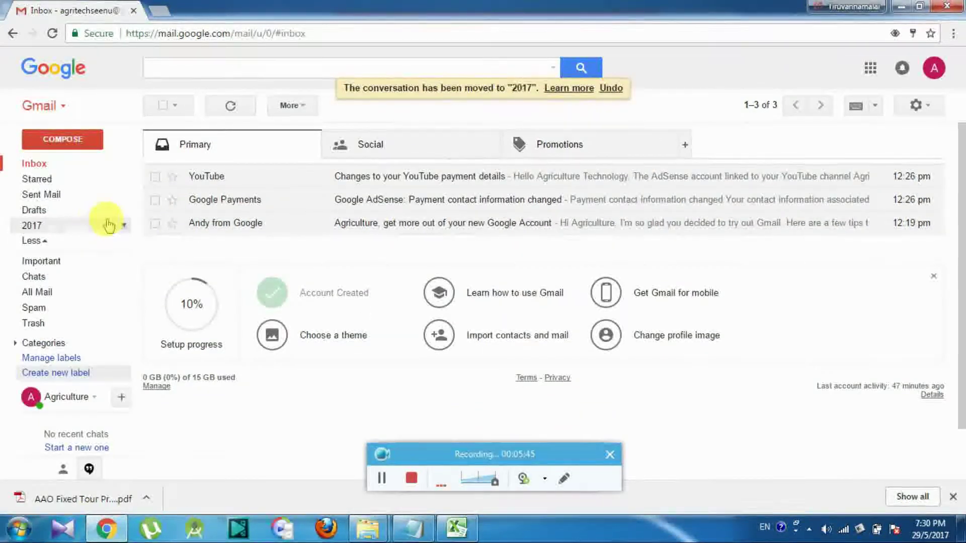
left_click(63, 229)
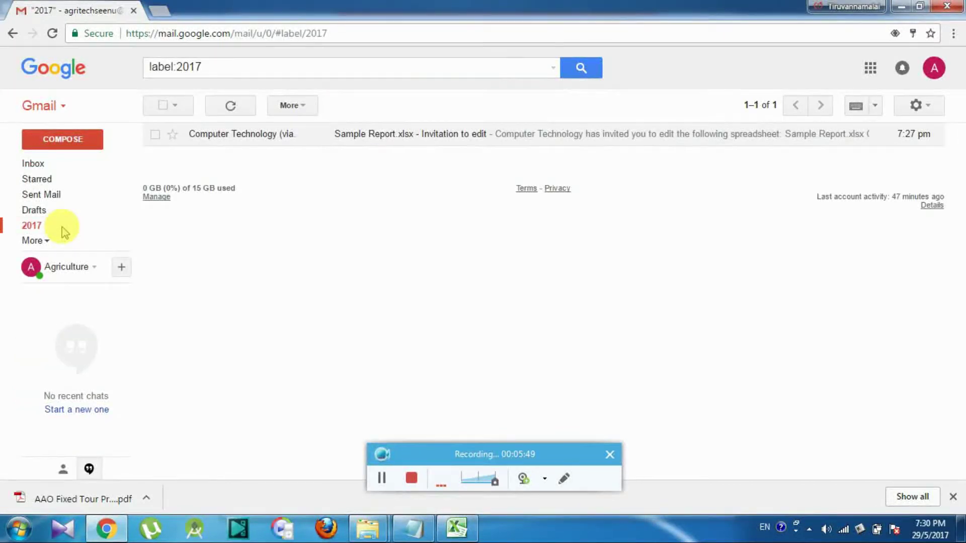
left_click(73, 166)
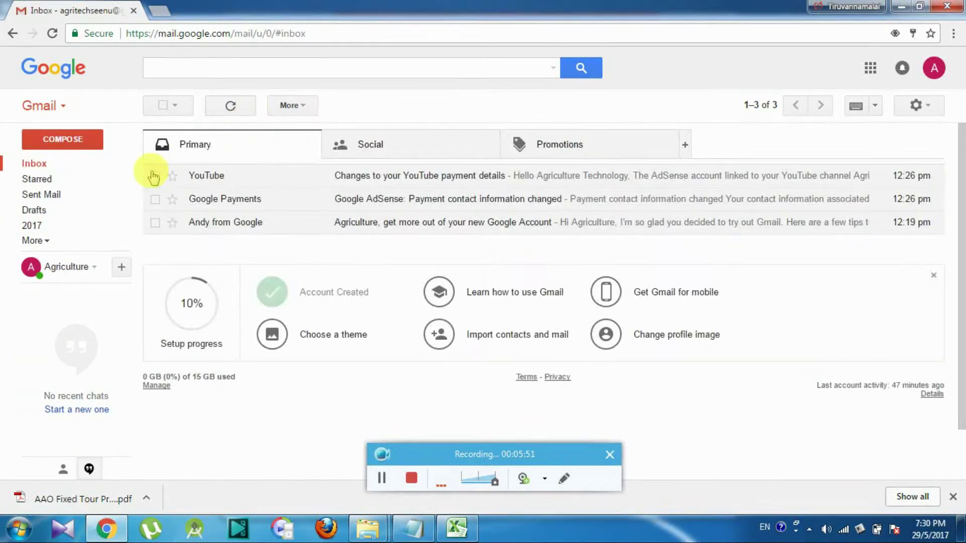
left_click(38, 228)
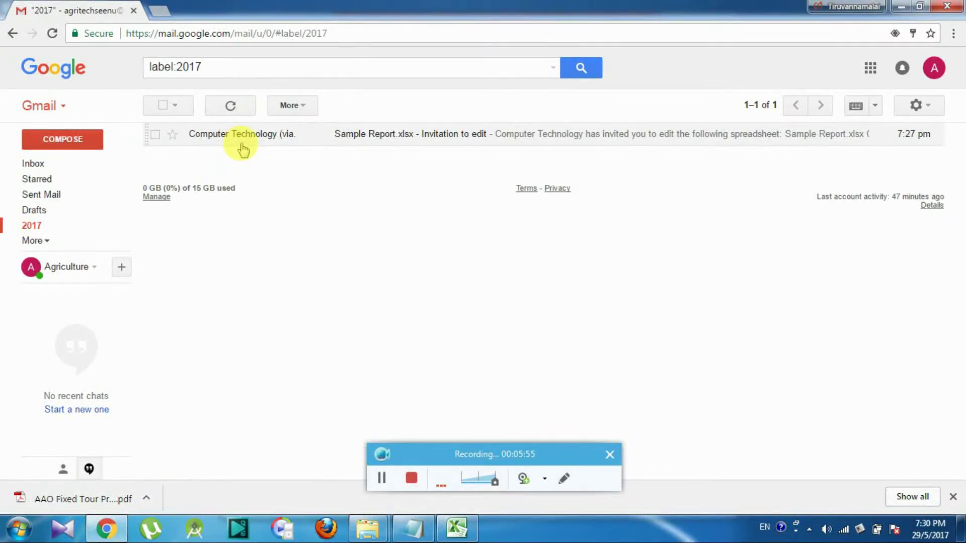
left_click(241, 144)
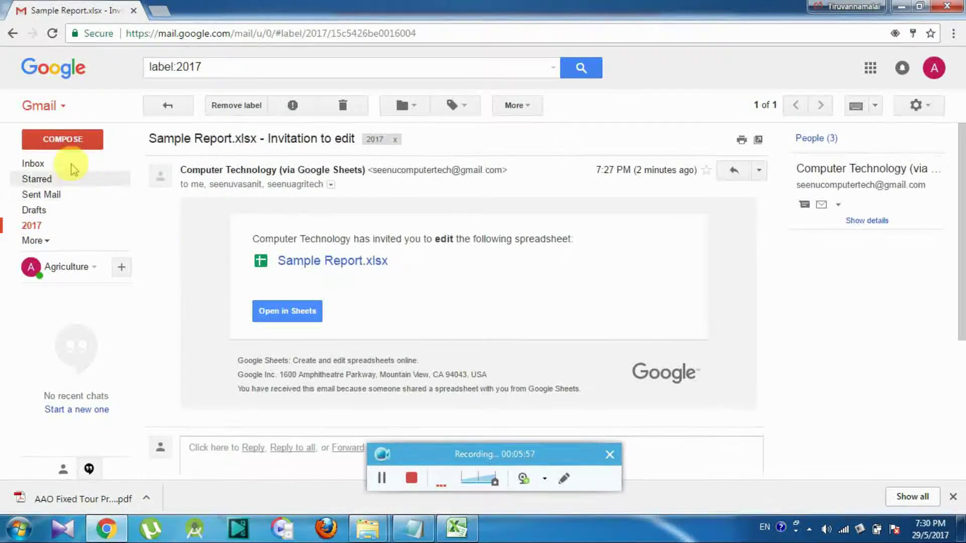
left_click(33, 163)
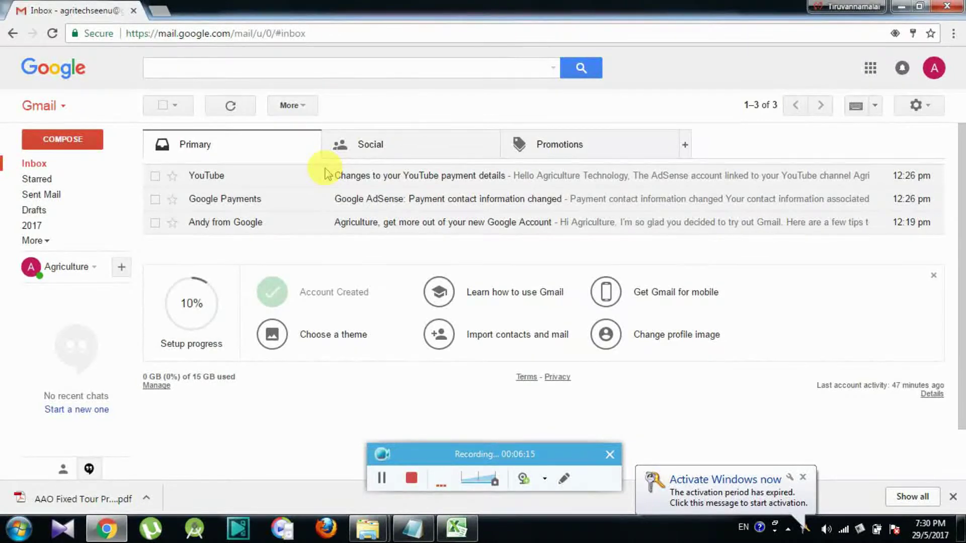
Sign out of the second account and sign back in with the owner's account.
left_click(936, 69)
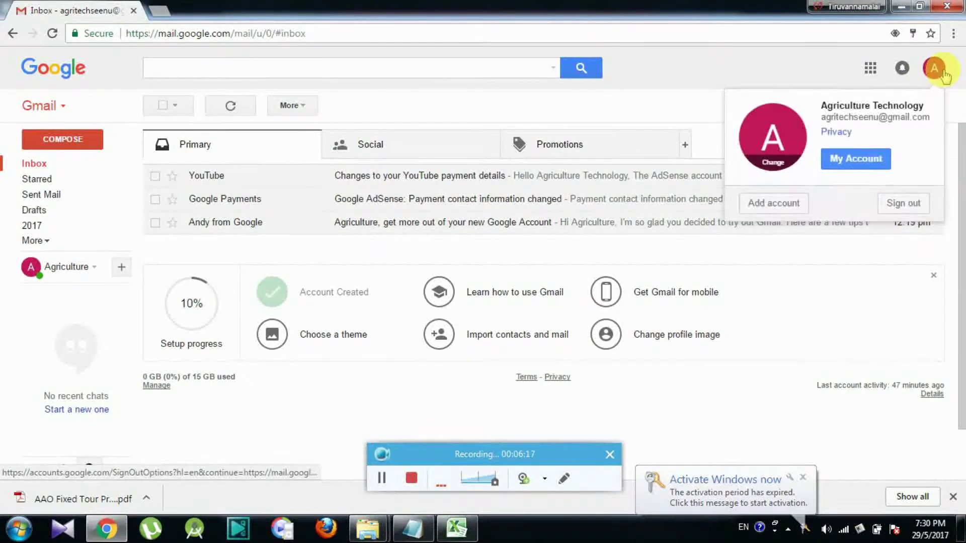
left_click(905, 205)
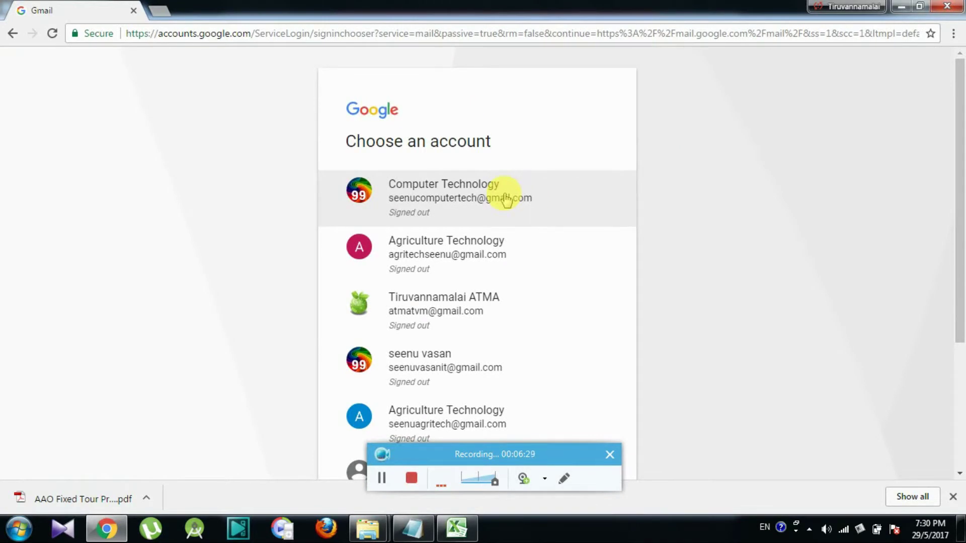
left_click(506, 200)
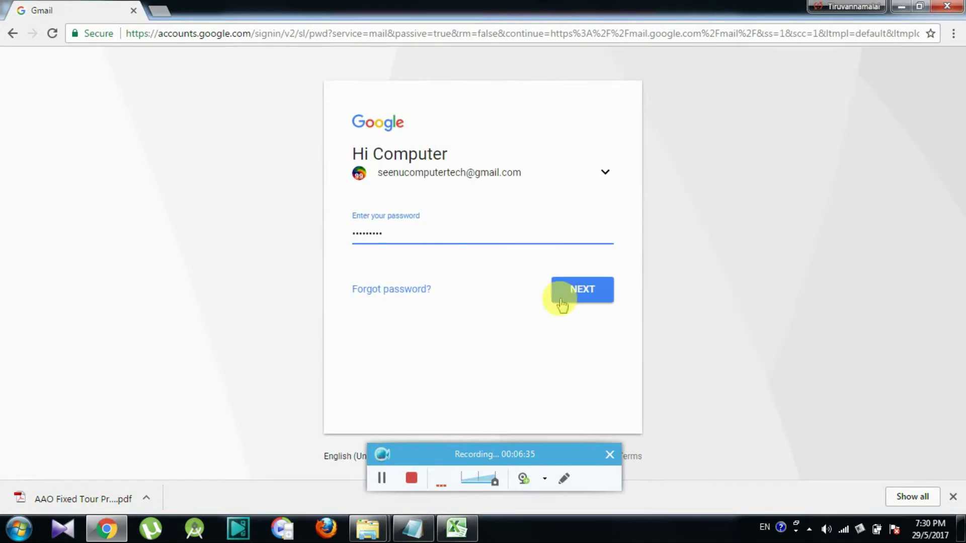
left_click(582, 297)
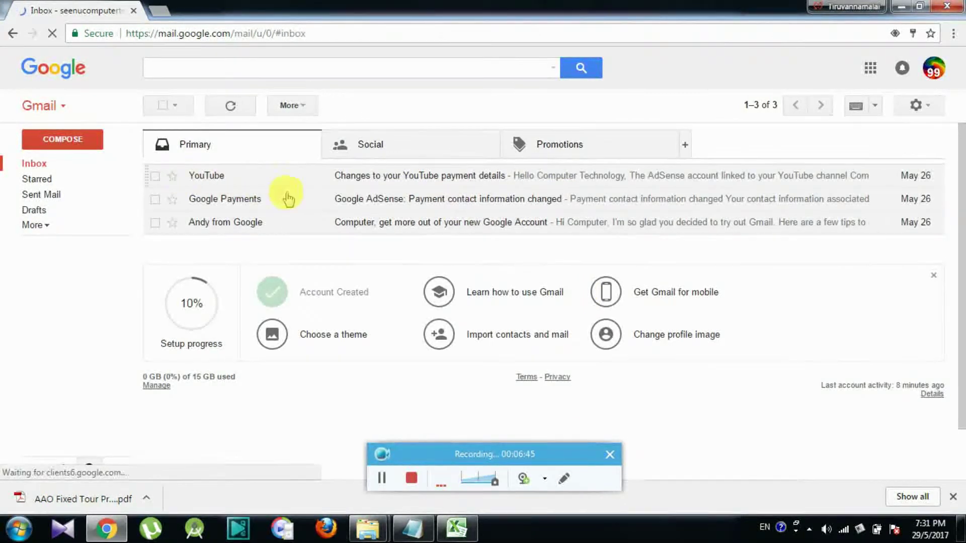
left_click(871, 68)
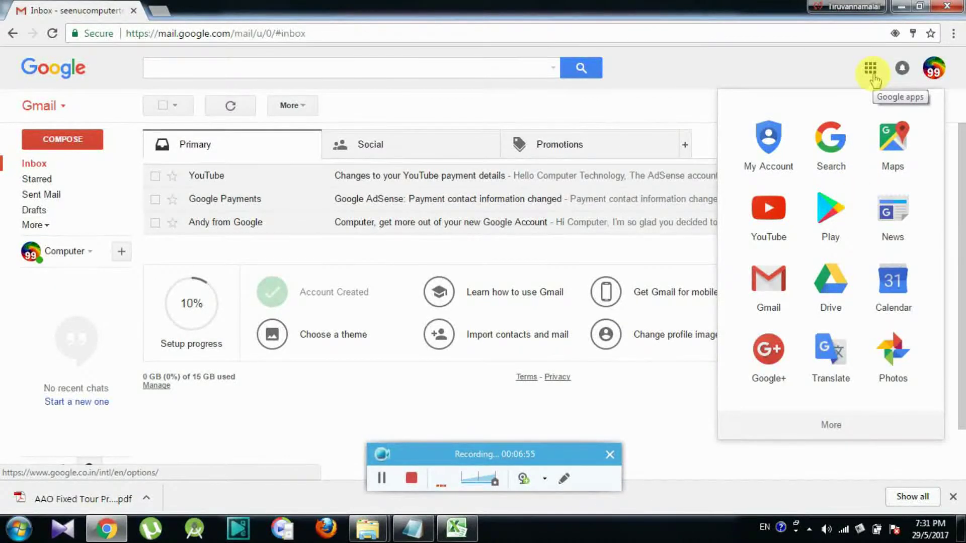
Open the Google Sheets version of Sample Report.xlsx from Drive's 2017 folder.
left_click(831, 279)
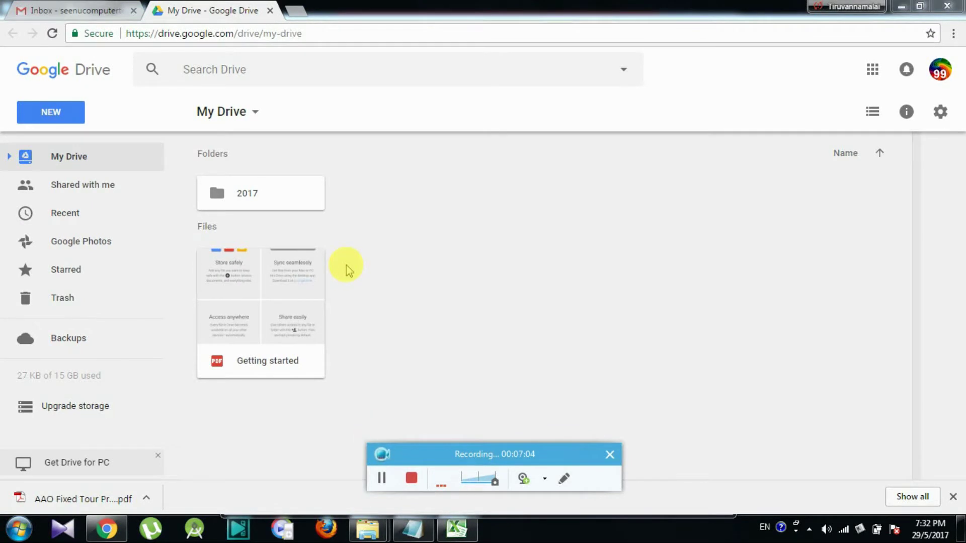
left_click(281, 201)
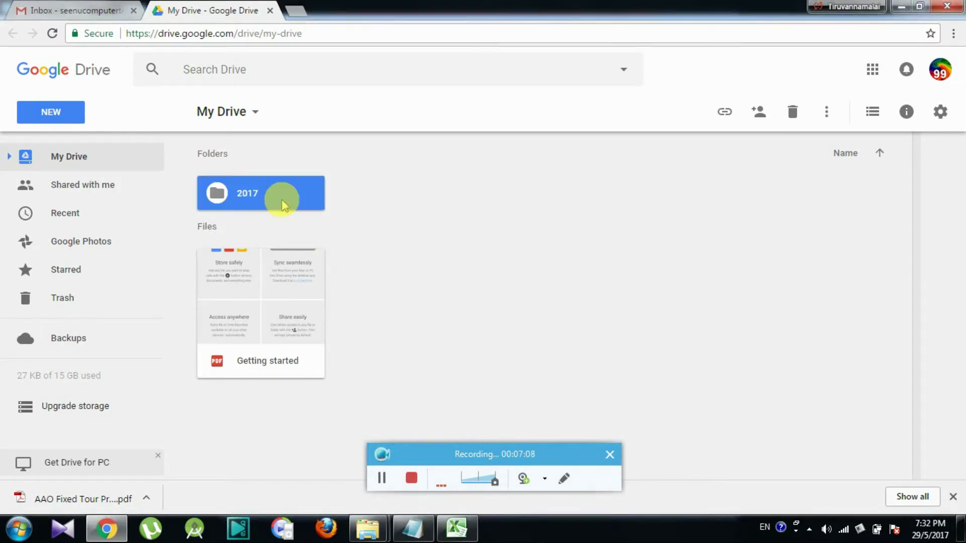
double_click(283, 204)
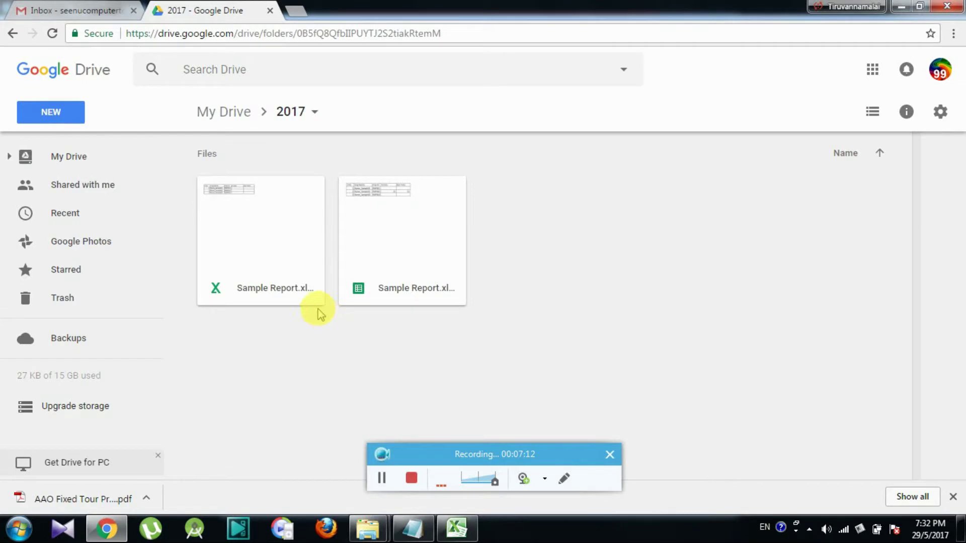
double_click(361, 291)
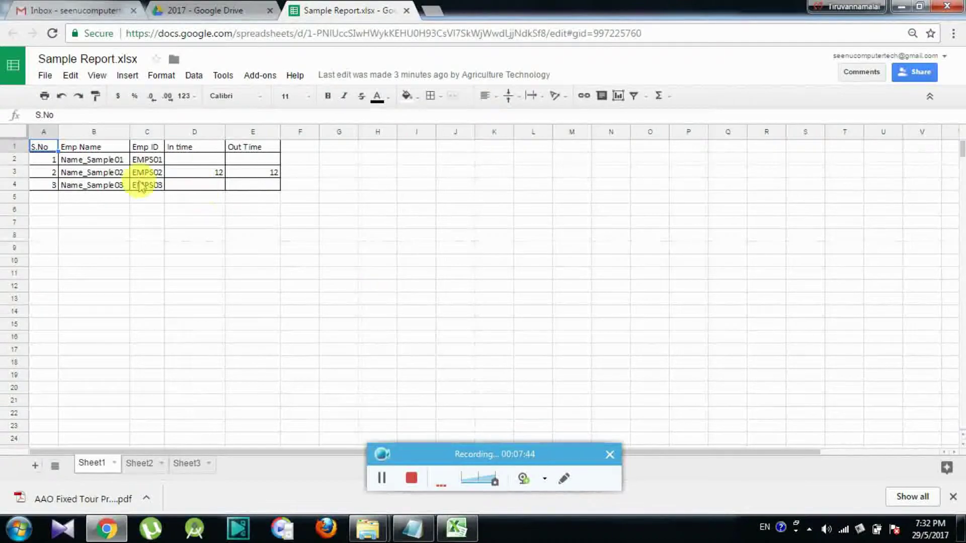
Add a protected range for row A2:E2 described 'sit' and bring up its permissions.
left_click(196, 78)
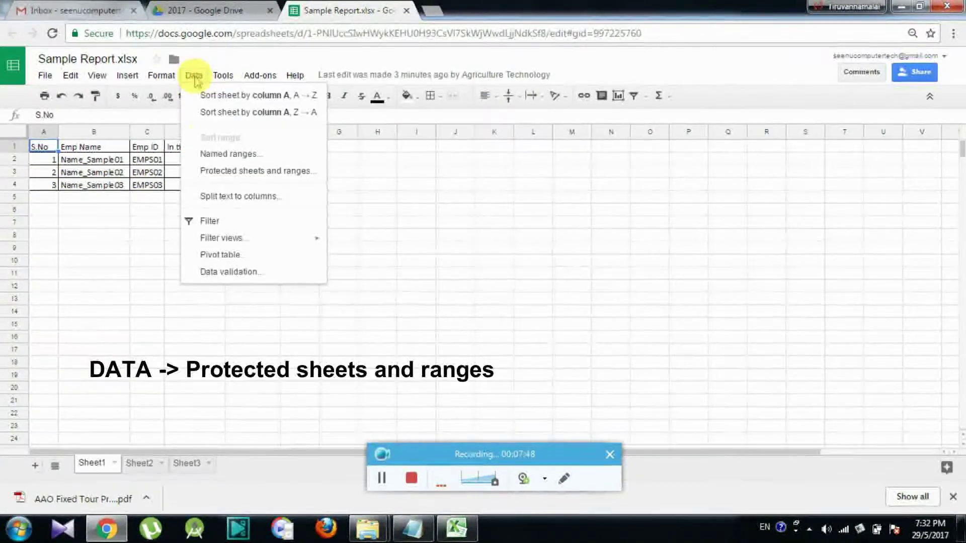
left_click(215, 172)
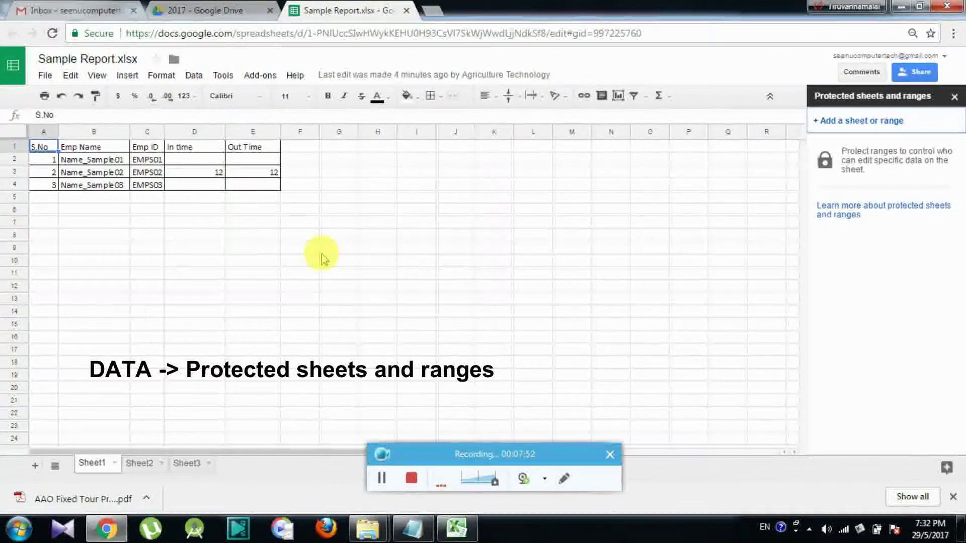
left_click(43, 160)
left_click_drag(100, 166, 257, 168)
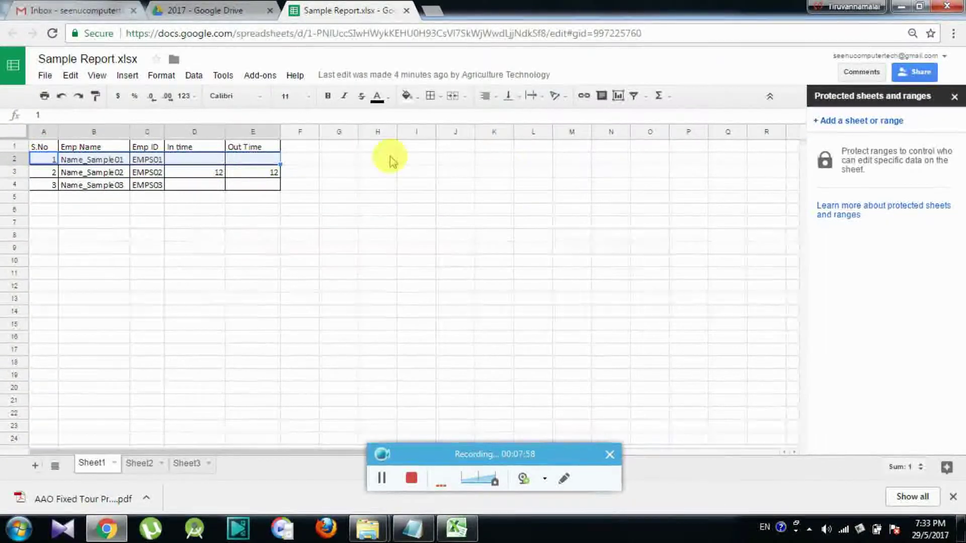
left_click(846, 123)
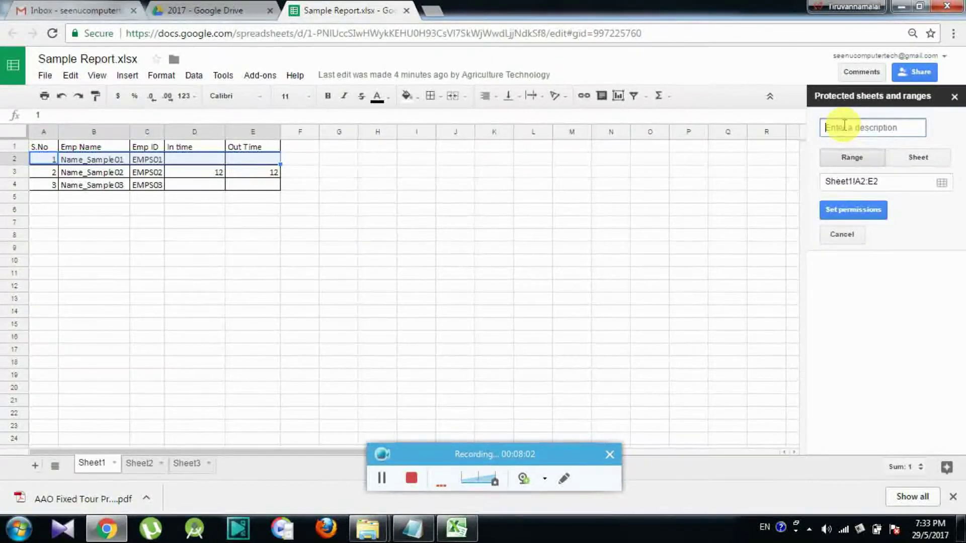
type("Sa")
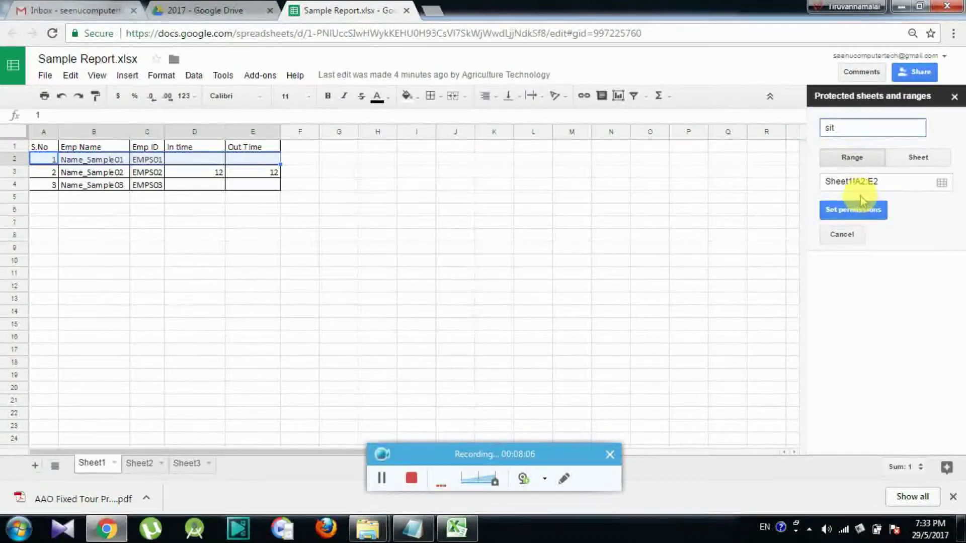
left_click_drag(879, 182, 829, 182)
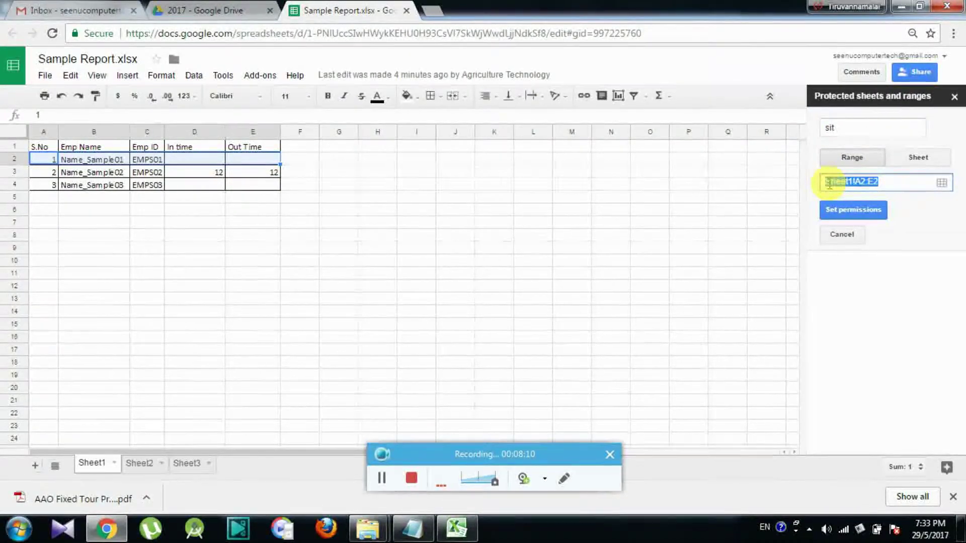
left_click(838, 211)
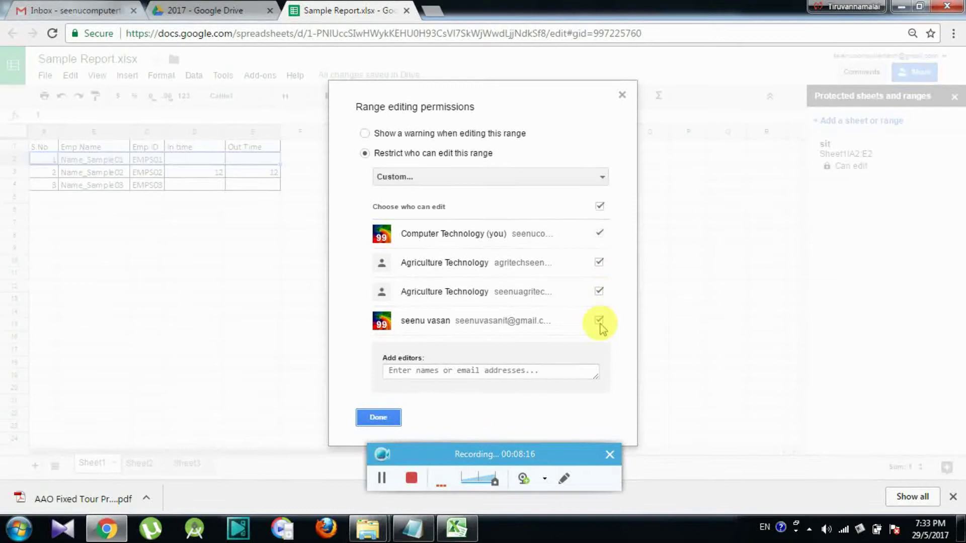
Remove the Agriculture Technology accounts as 'sit' range editors, then select row A3:E3 for protection.
left_click(599, 292)
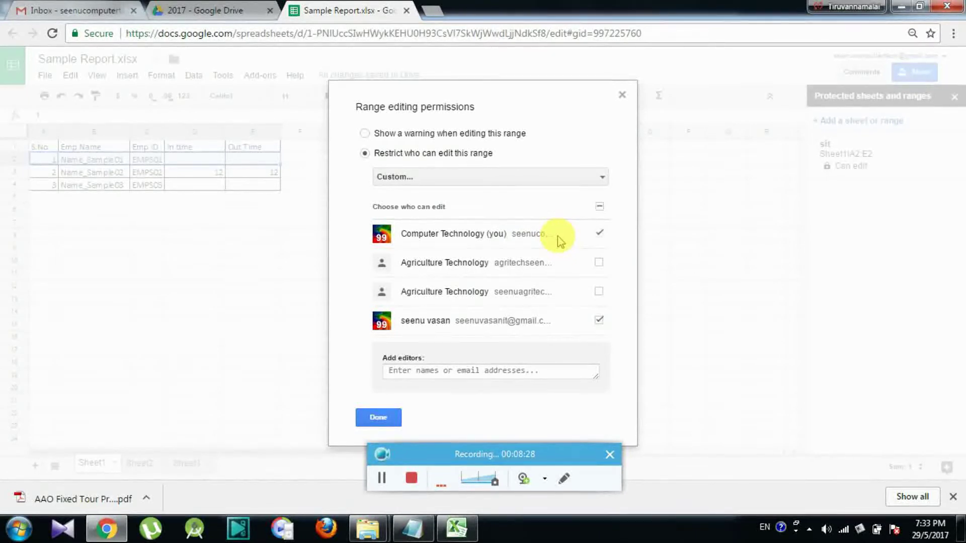
left_click(599, 322)
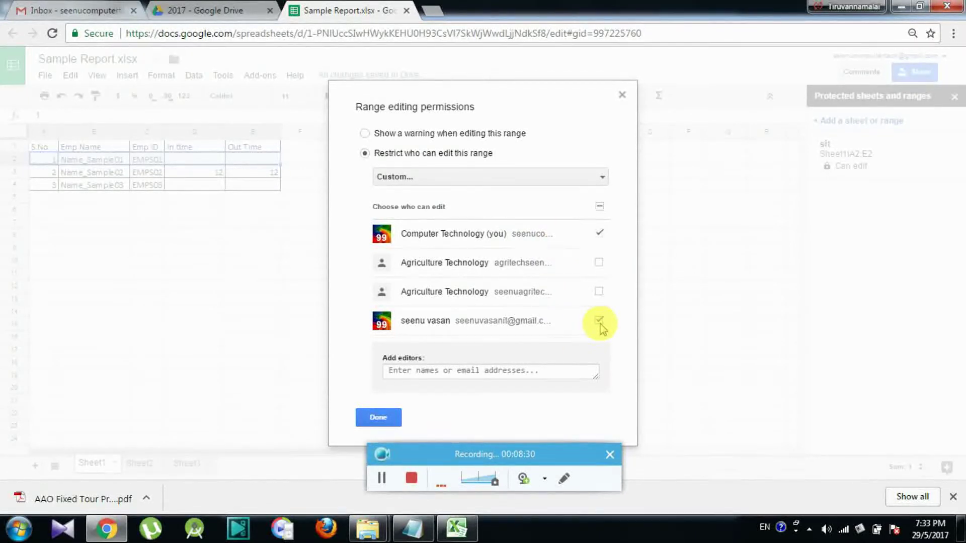
left_click(386, 419)
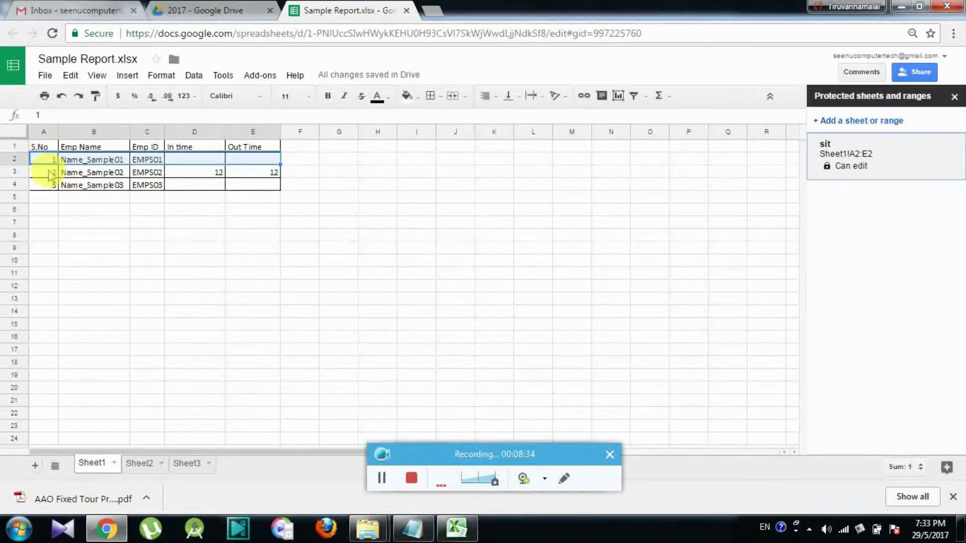
left_click_drag(48, 172, 255, 174)
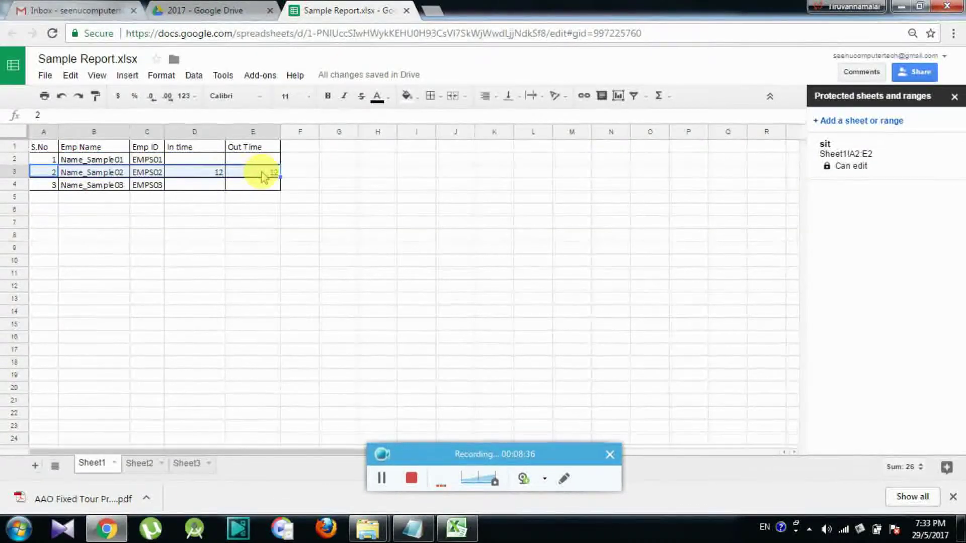
left_click(854, 126)
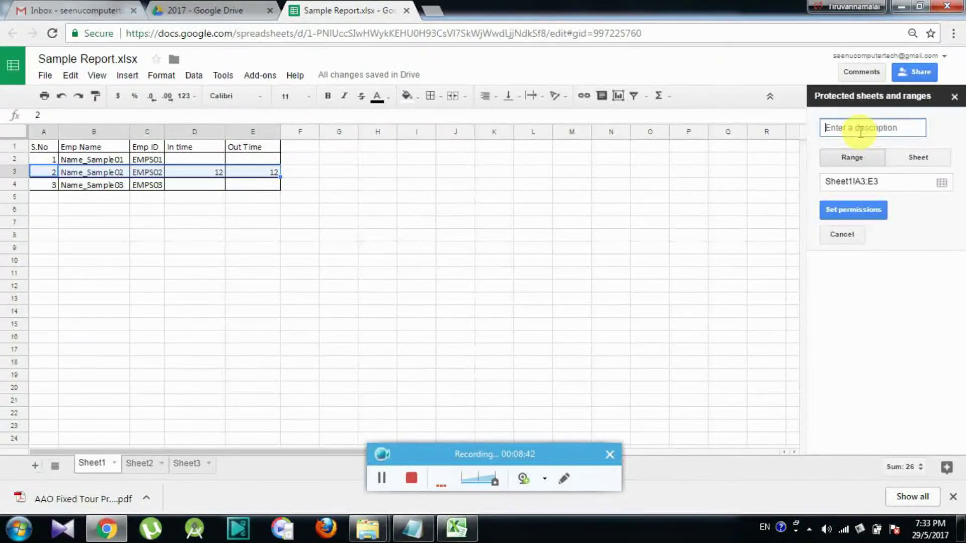
Protect A3:E3 as 'agritech', editable only by the owner and the first Agriculture Technology account.
type("agritech")
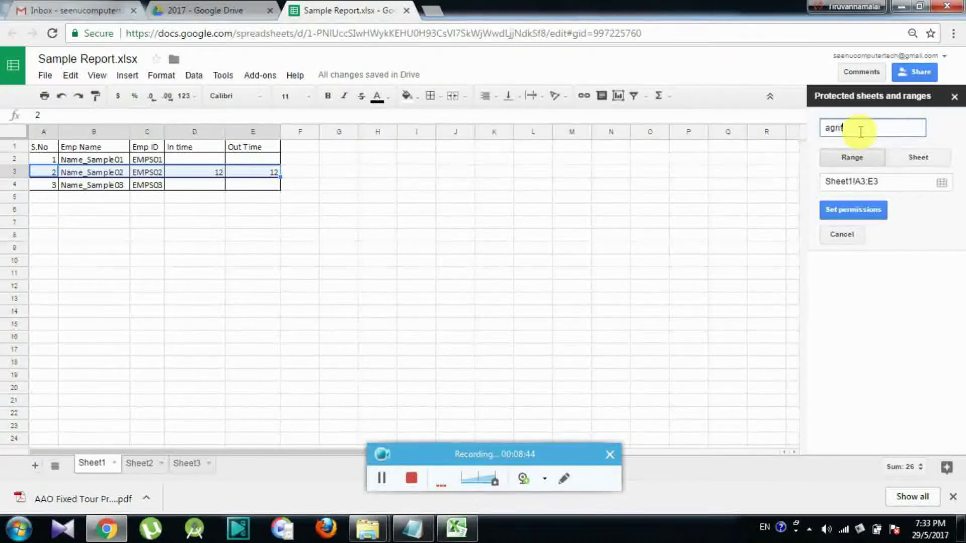
left_click(854, 210)
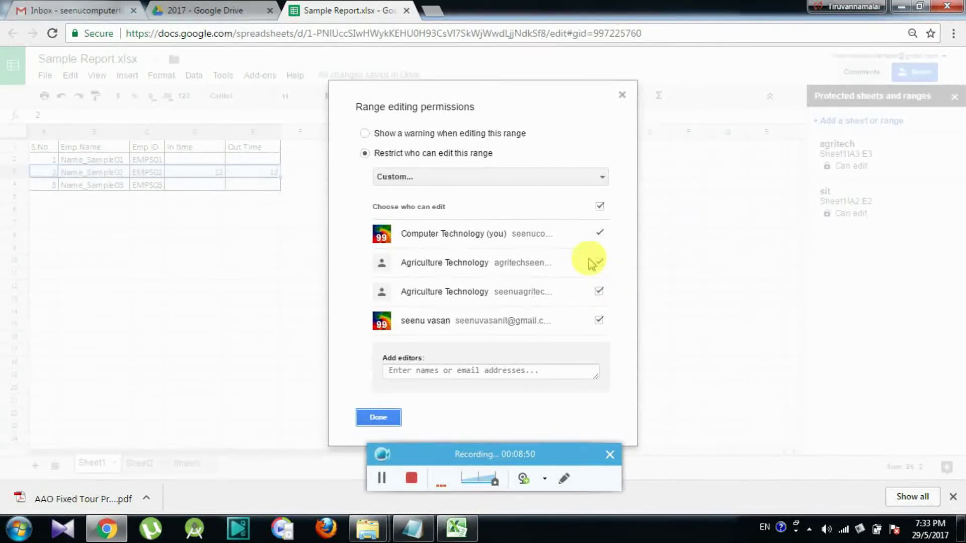
left_click(599, 292)
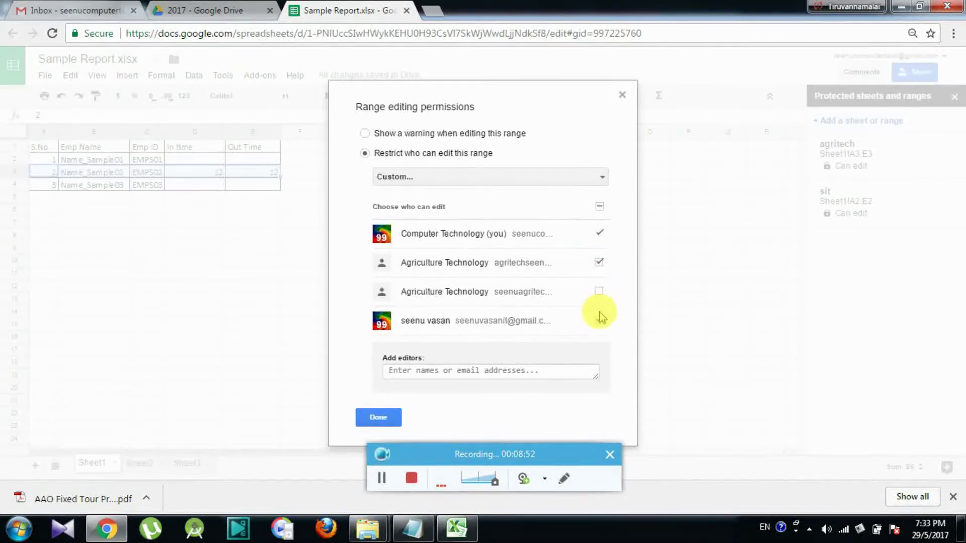
left_click(599, 320)
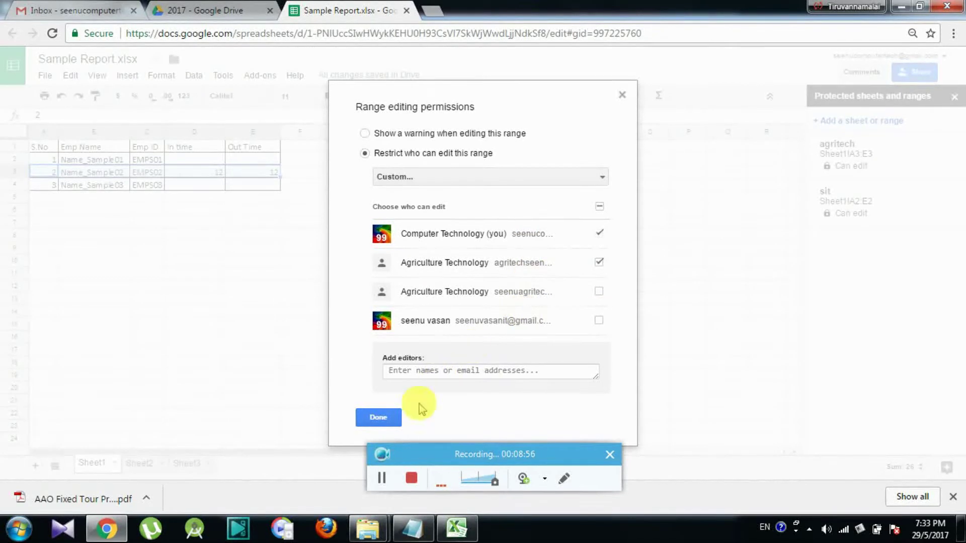
left_click(392, 418)
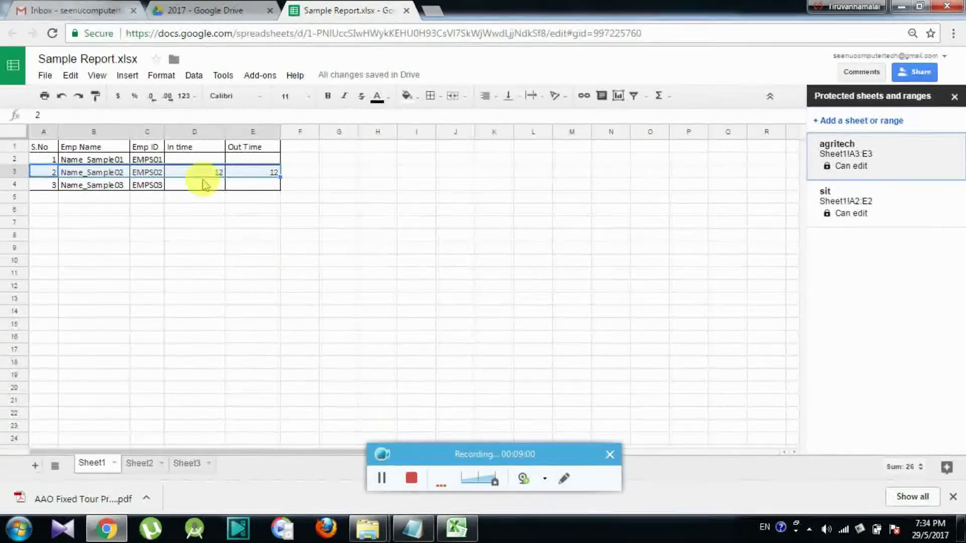
Add a protected range for row A4:E4 described 'seeasich' and bring up its permissions.
left_click_drag(44, 190, 265, 188)
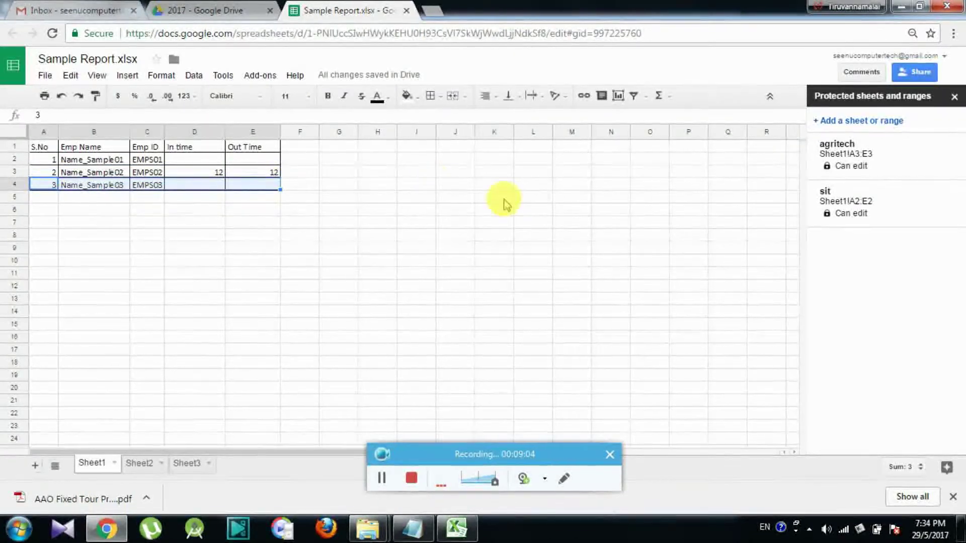
left_click(871, 122)
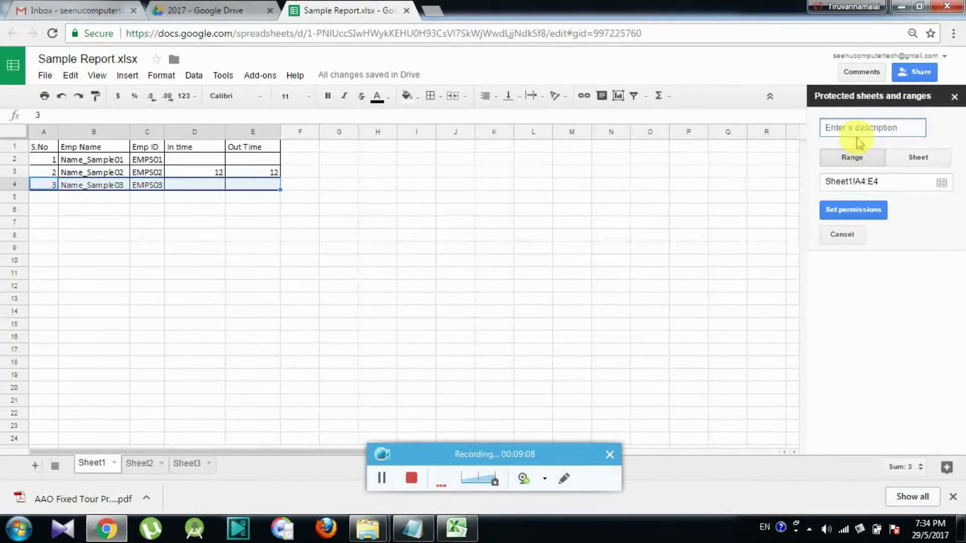
type("see")
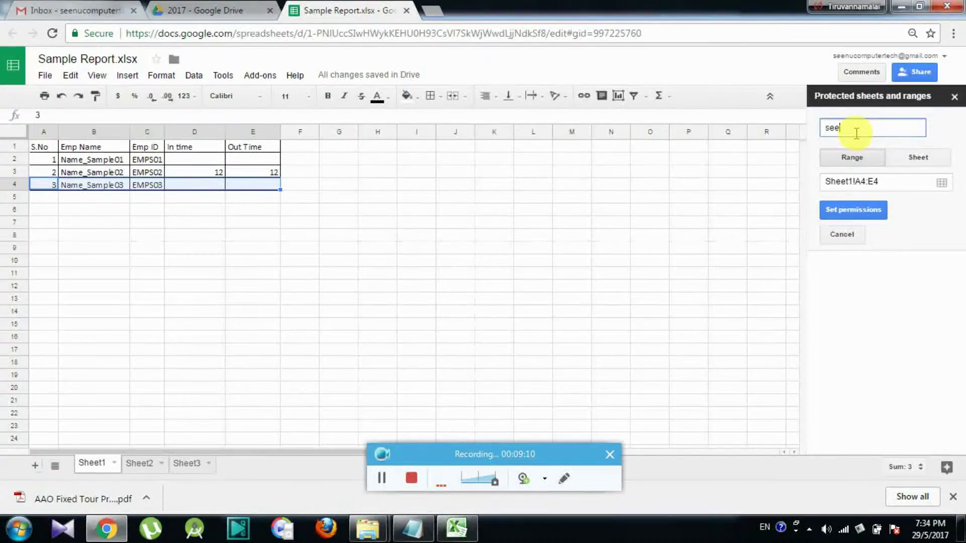
type("as")
type("i")
type("ch")
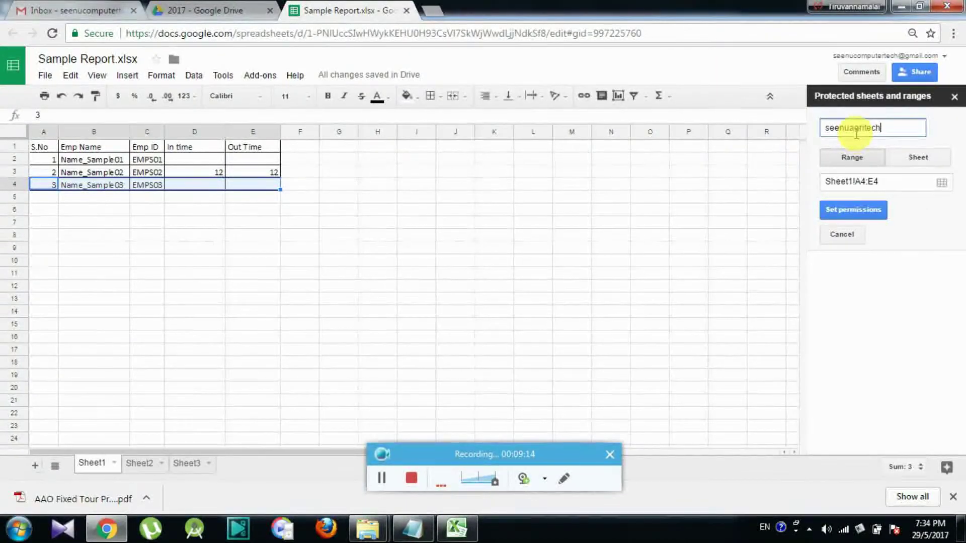
left_click(849, 209)
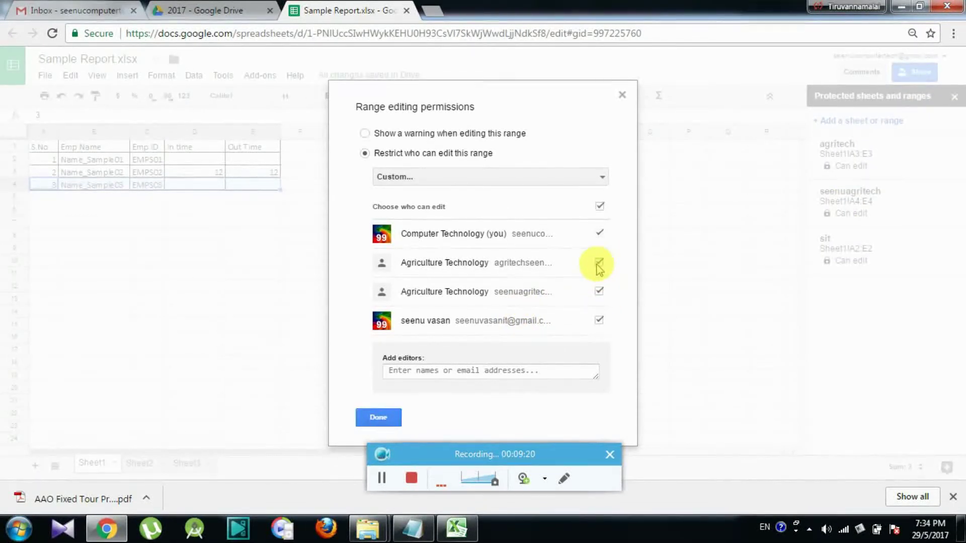
Limit the row 4 range's editors to the owner and the second Agriculture Technology account.
left_click(599, 264)
left_click(599, 320)
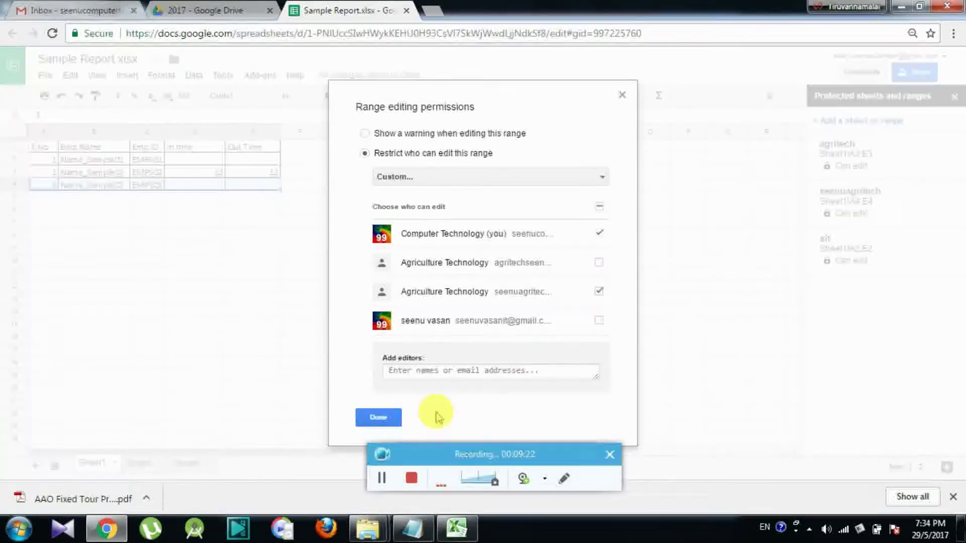
left_click(394, 417)
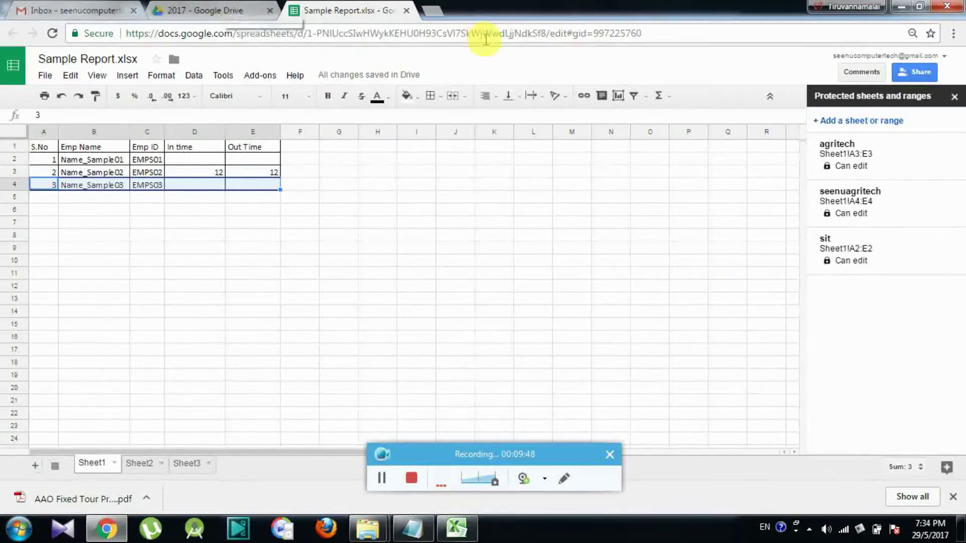
Close the spreadsheet and Drive tabs, sign out of the owner account, and bring up the Notepad notes.
left_click(406, 11)
left_click(270, 11)
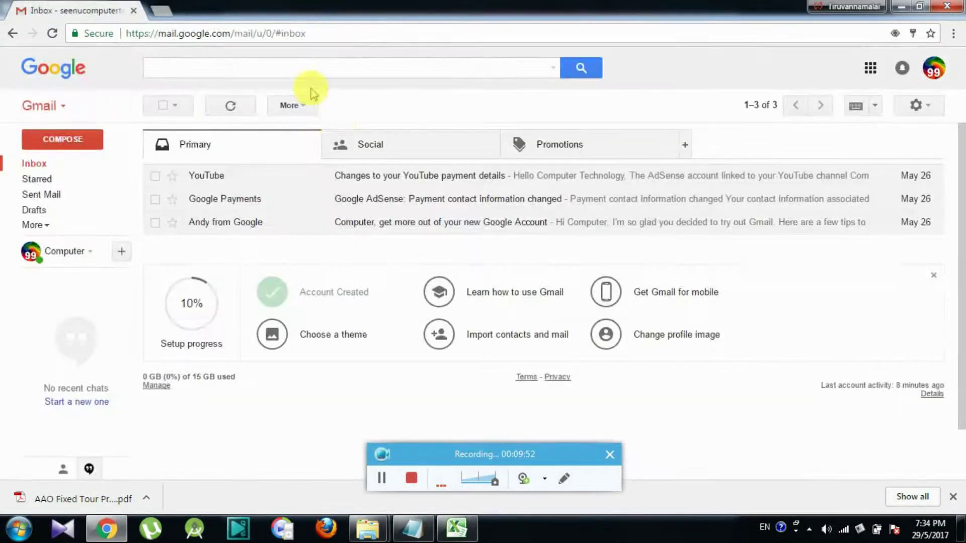
left_click(934, 73)
left_click(904, 203)
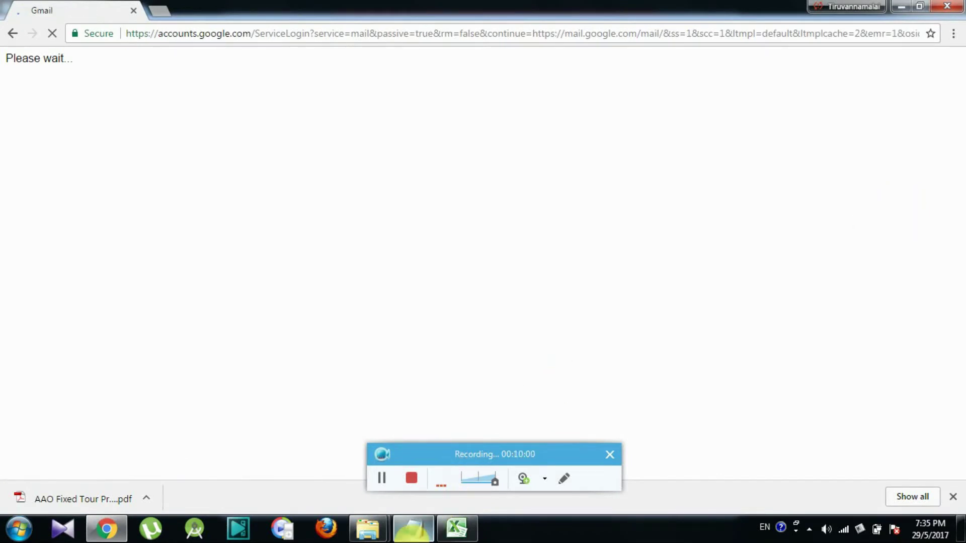
left_click(413, 528)
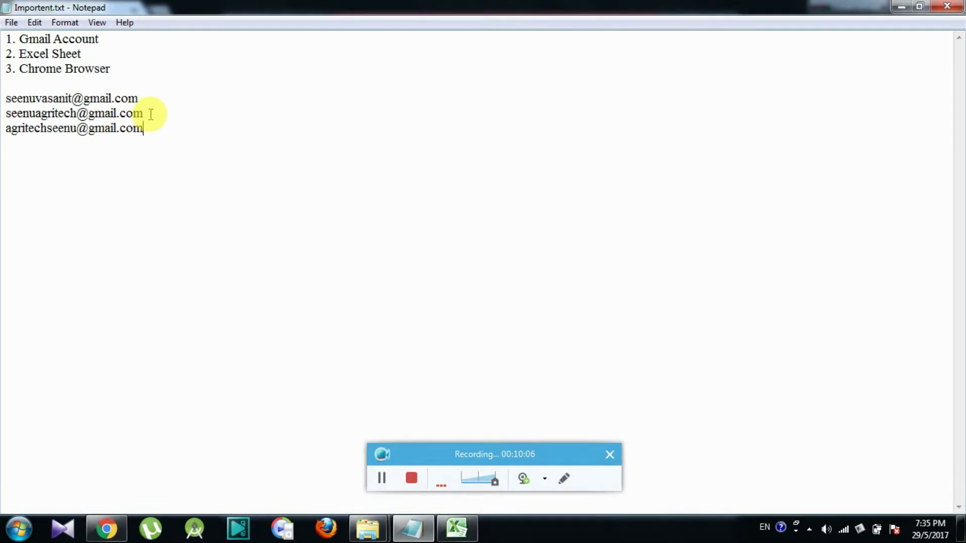
Sign in with the second account address from the notes, entering its password.
left_click_drag(144, 114, 6, 113)
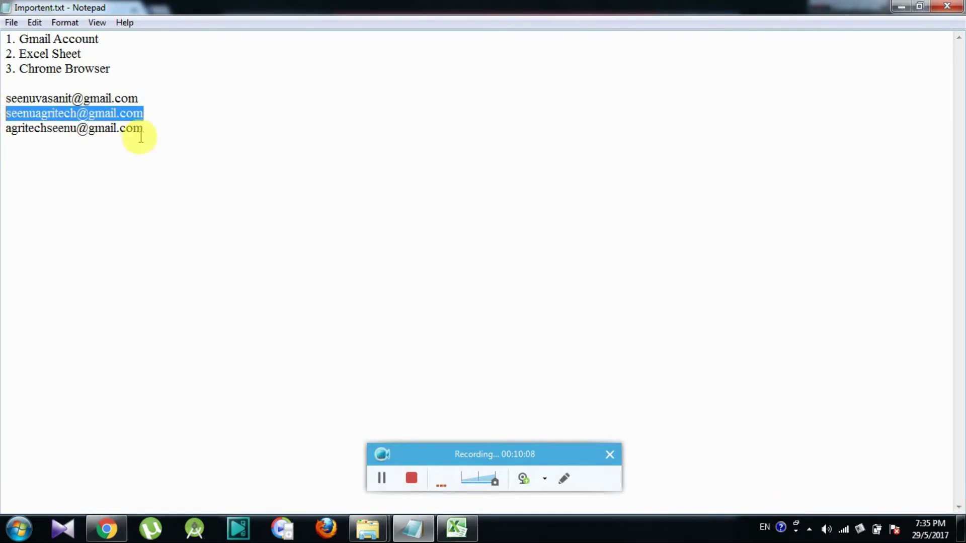
left_click(106, 528)
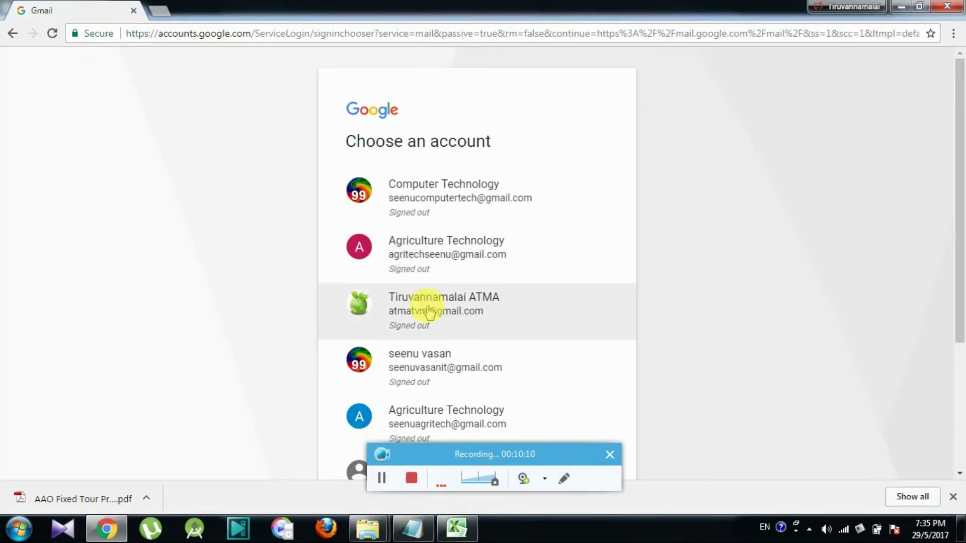
left_click(440, 253)
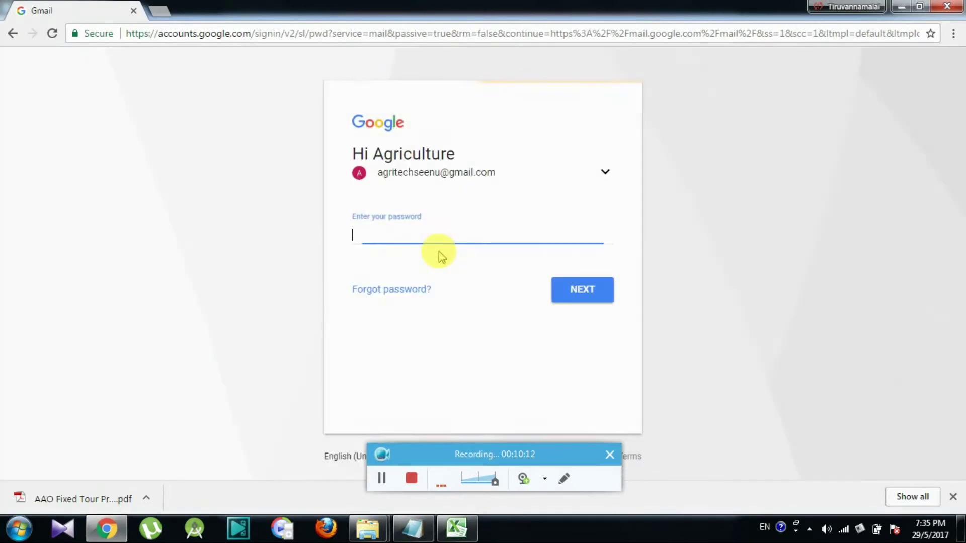
type("s")
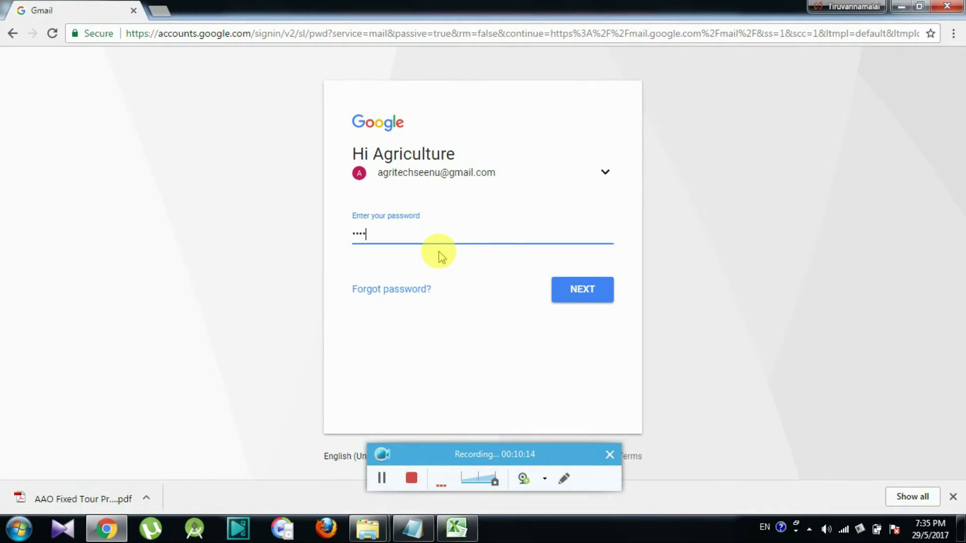
type("123")
left_click(570, 293)
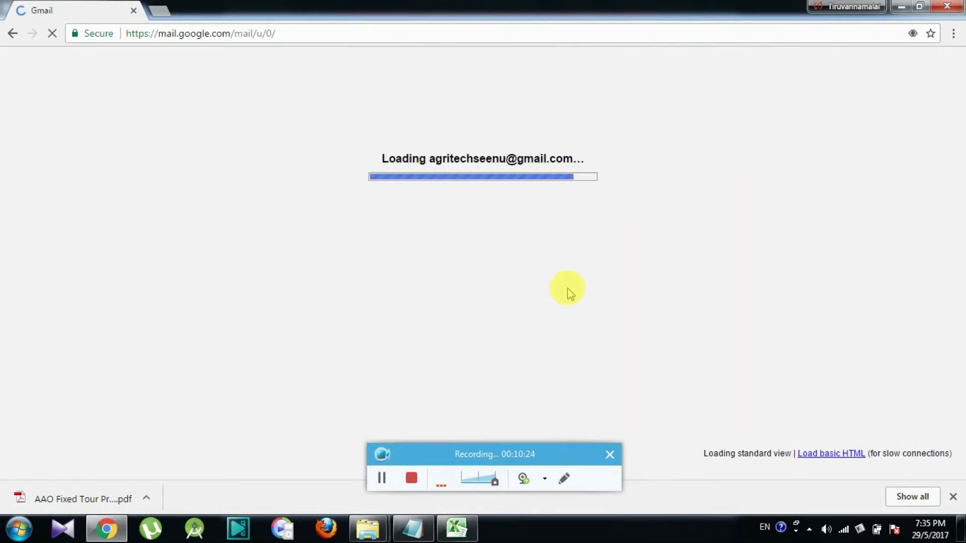
mouse_move(528, 199)
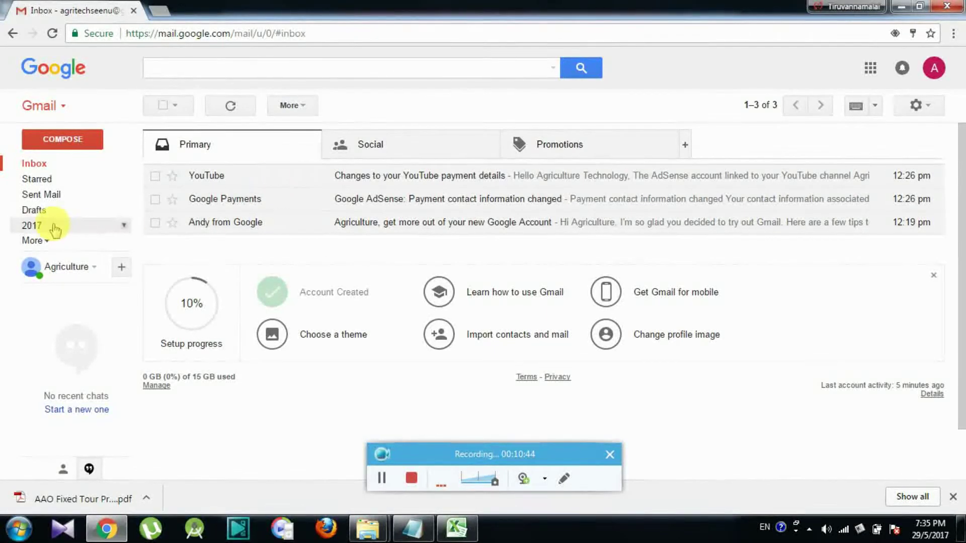
Open the Sample Report.xlsx invitation under the 2017 label in Google Sheets.
left_click(32, 225)
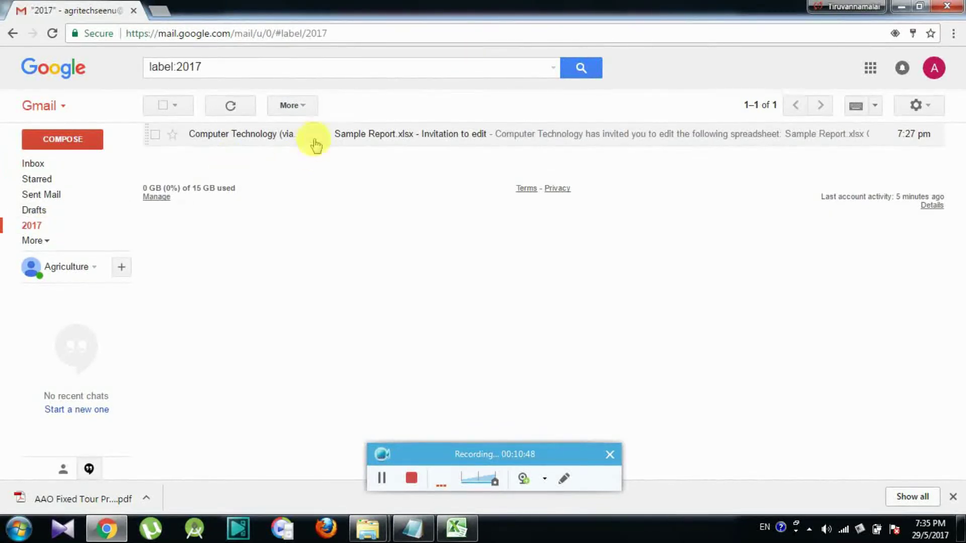
left_click(311, 134)
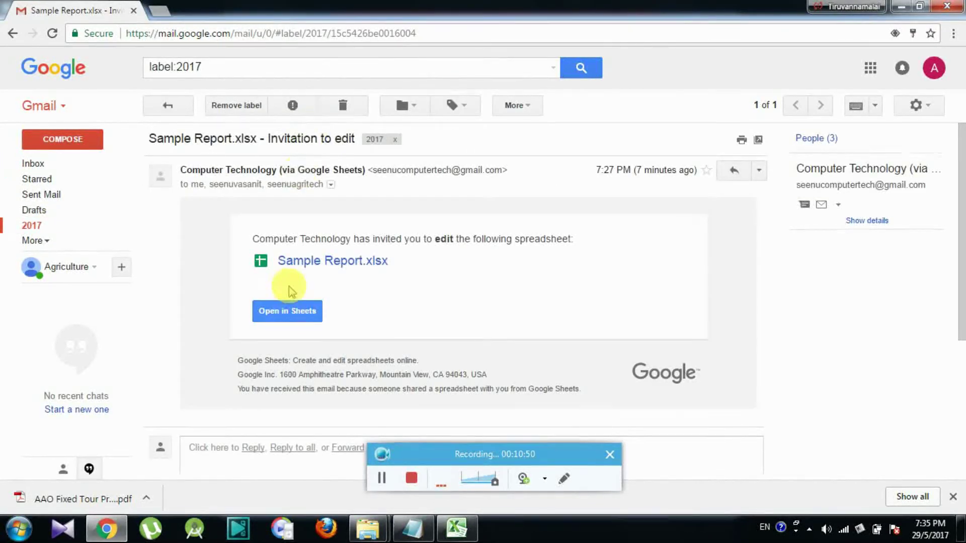
left_click(287, 315)
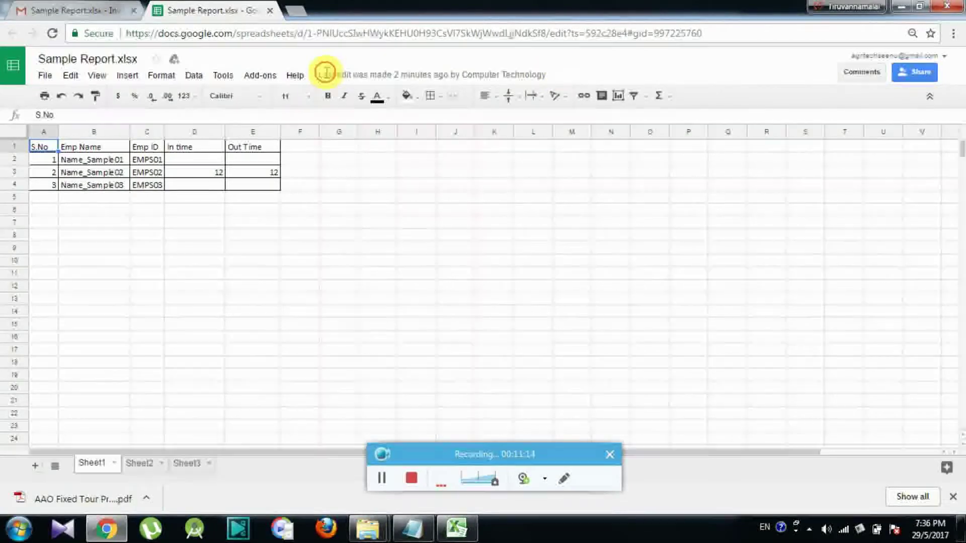
left_click(242, 164)
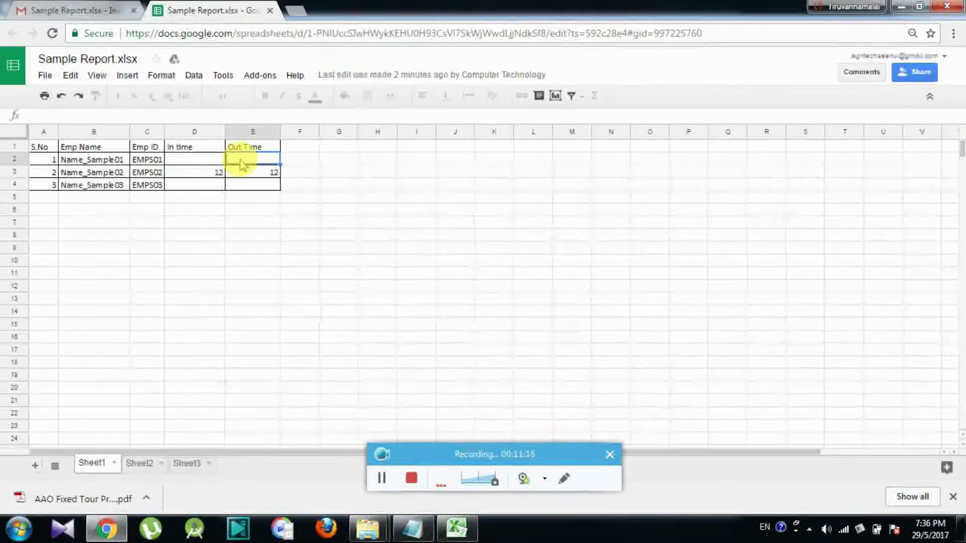
double_click(242, 163)
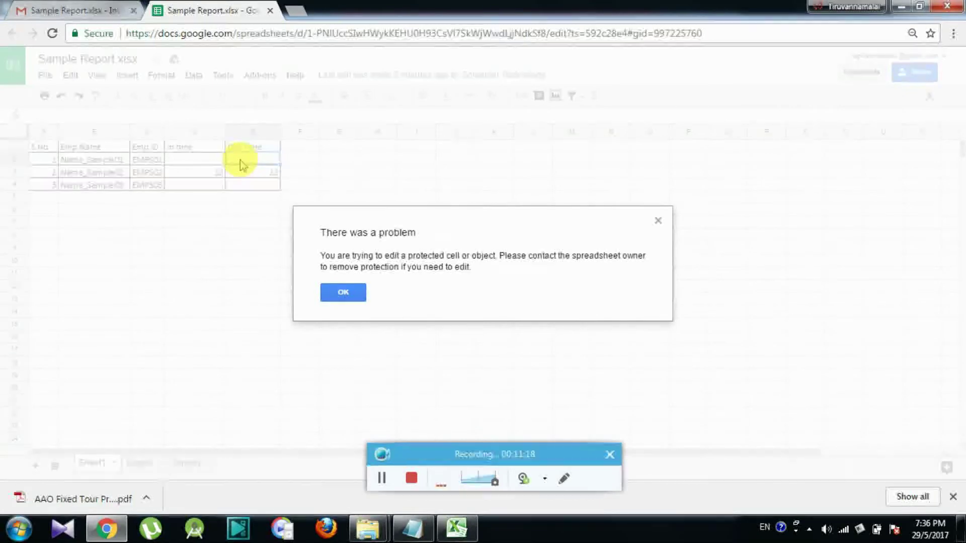
left_click(336, 291)
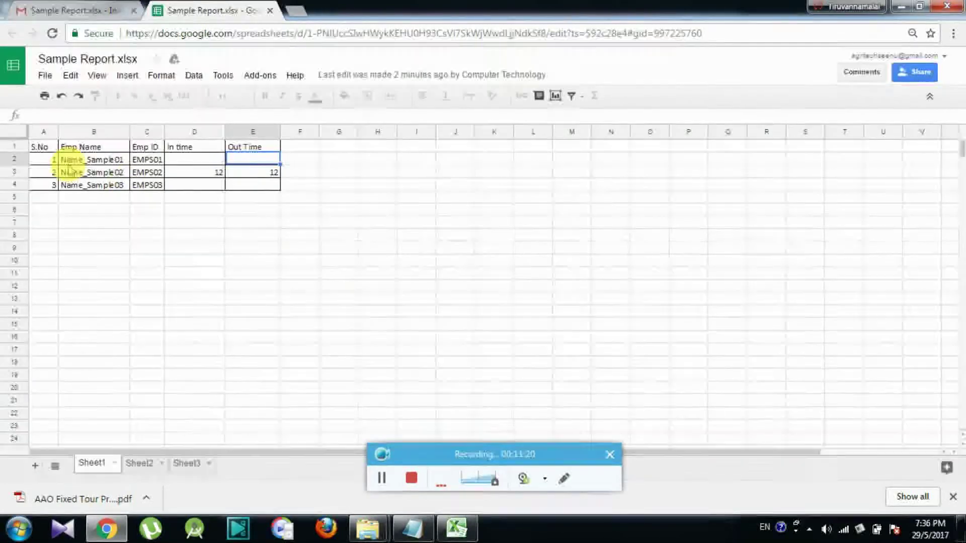
double_click(210, 161)
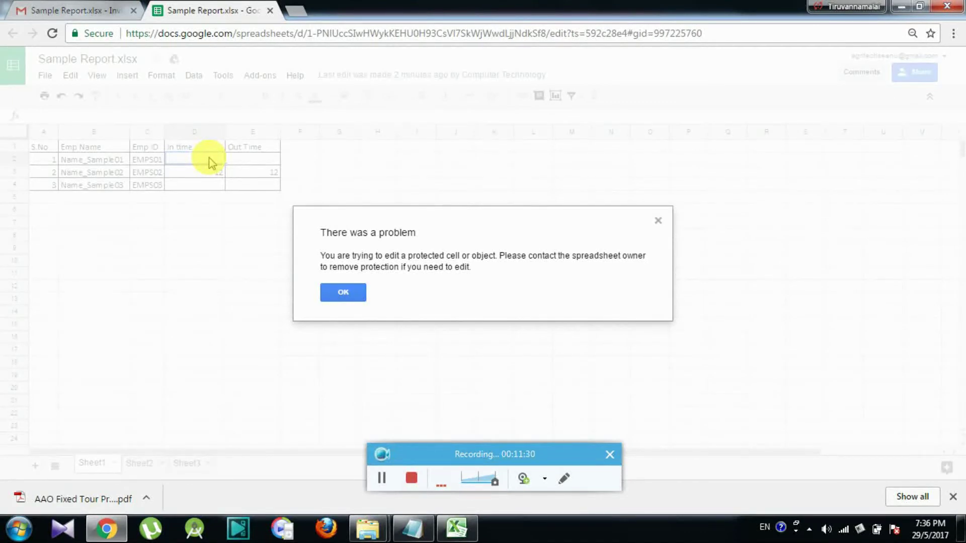
key("Escape")
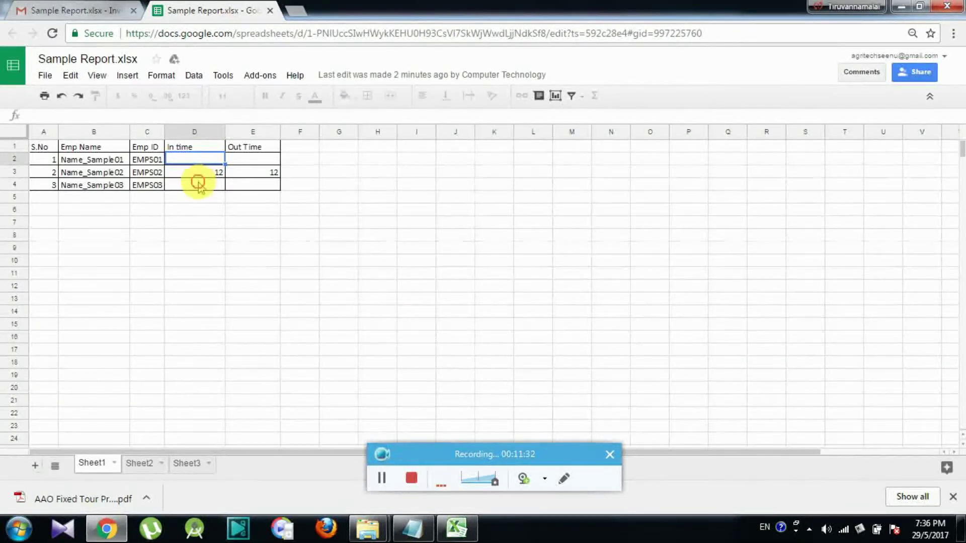
left_click(199, 185)
type("1")
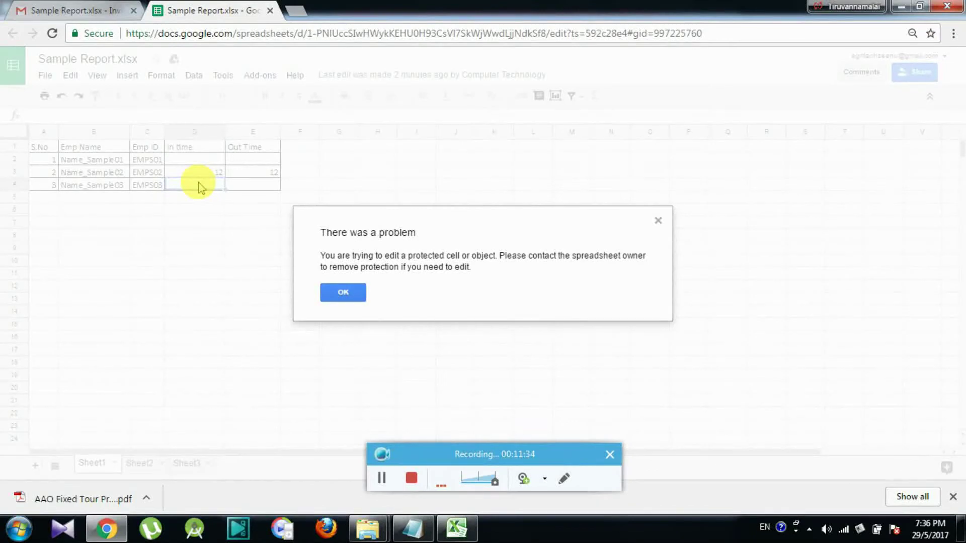
key("Escape")
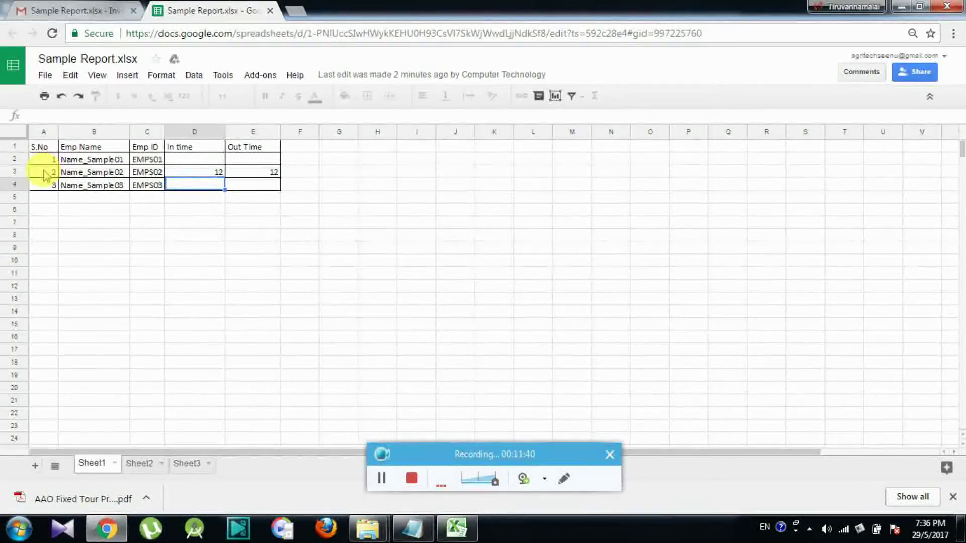
In editable row 3, set Name_Sample02's Out Time in E3 to 23.
left_click_drag(43, 172, 292, 172)
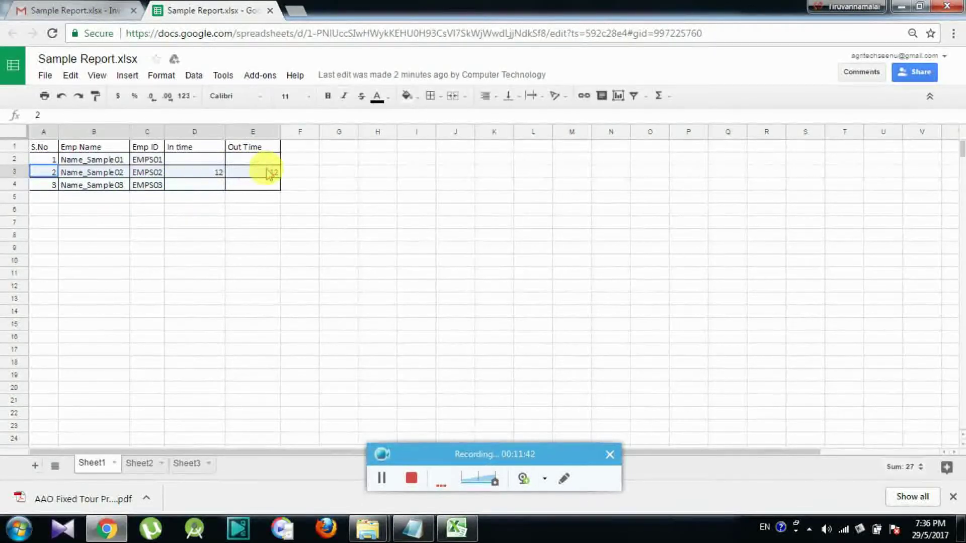
left_click(214, 176)
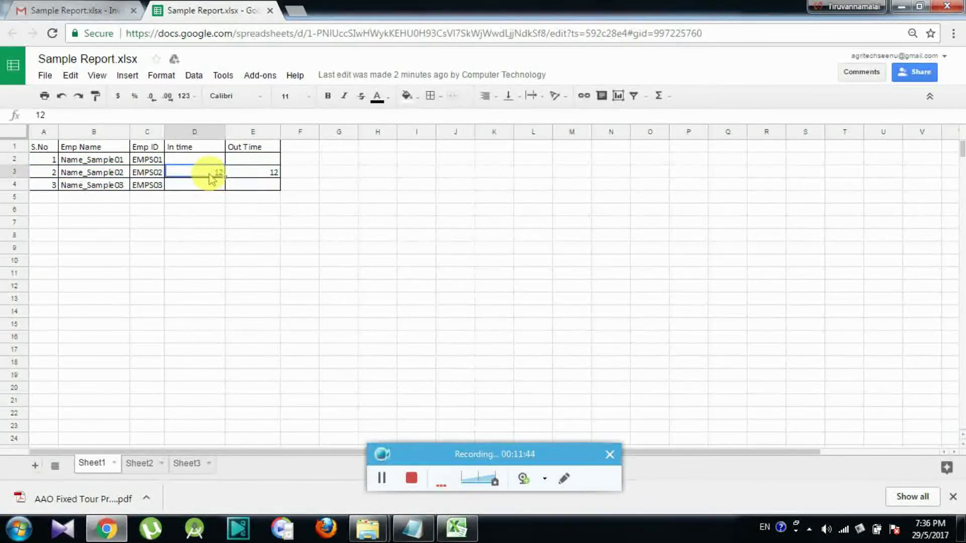
key("Right")
type("23")
key("Return")
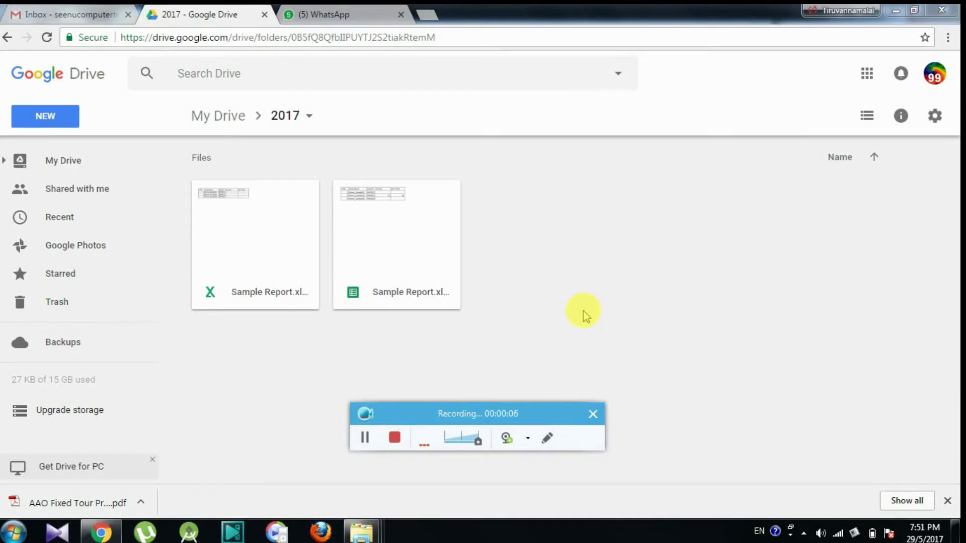
Open the Google Sheets copy of Sample Report from the 2017 folder.
left_click(393, 248)
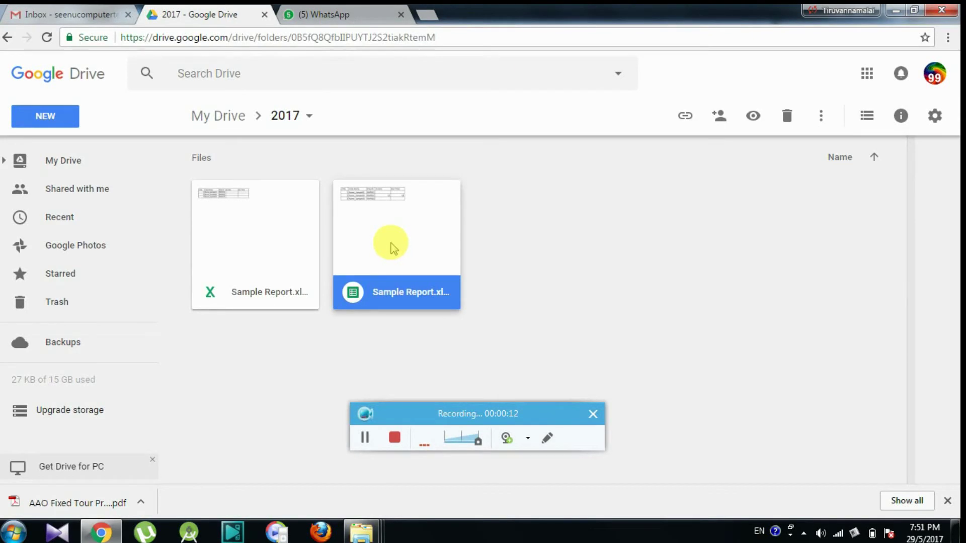
double_click(402, 294)
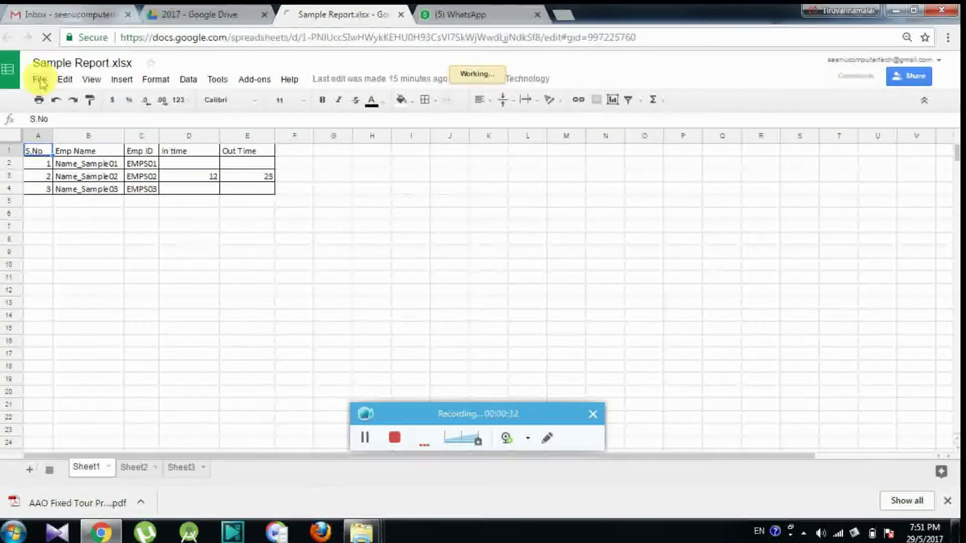
Choose File > Download as > PDF document (.pdf) for the current sheet.
left_click(40, 81)
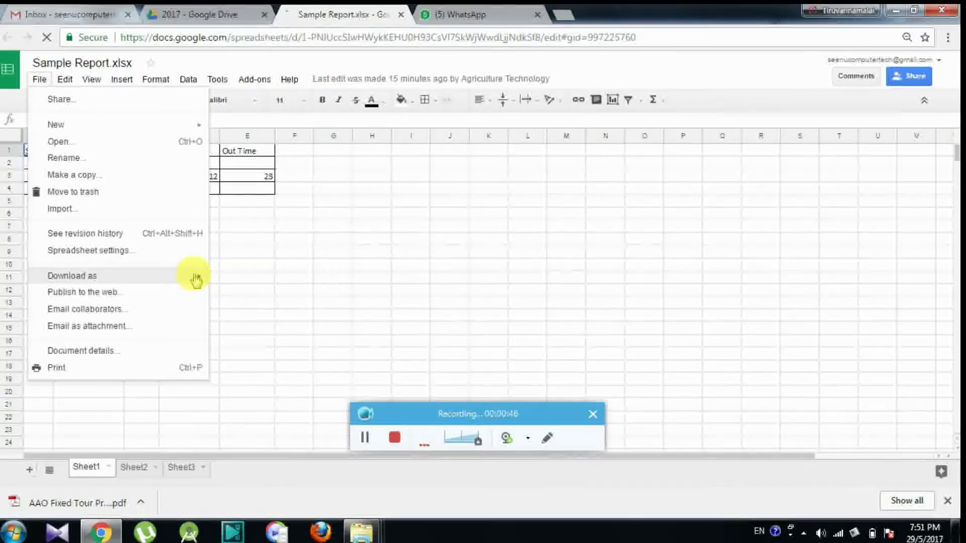
left_click(196, 279)
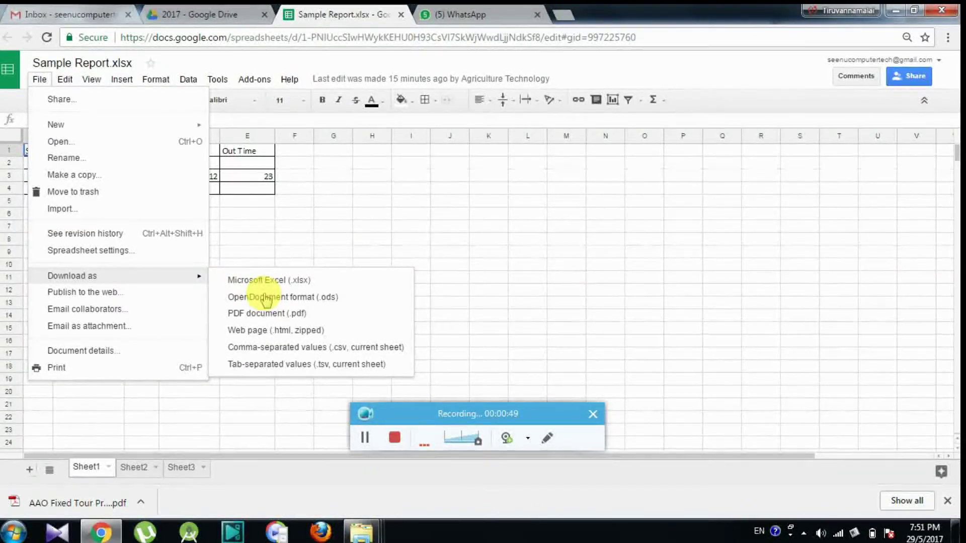
left_click(248, 247)
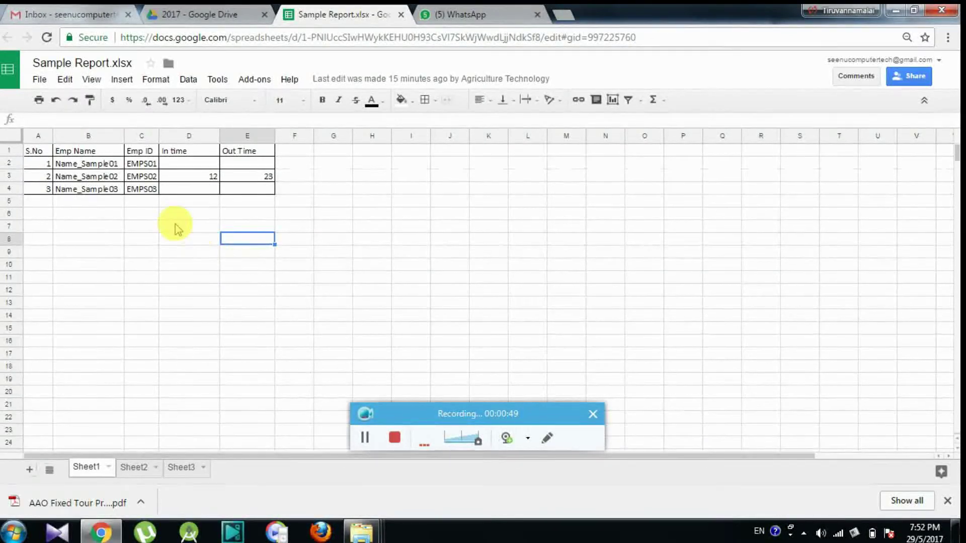
left_click(40, 80)
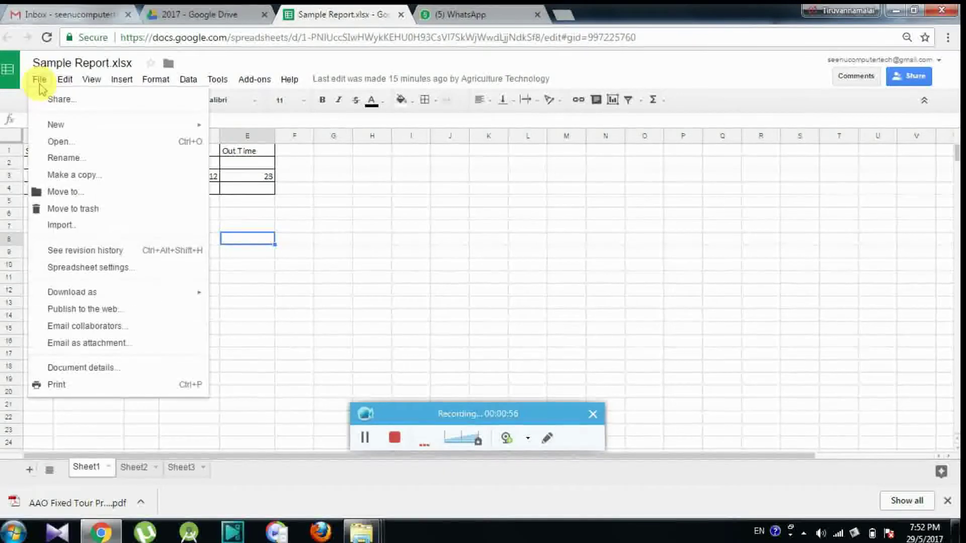
mouse_move(72, 292)
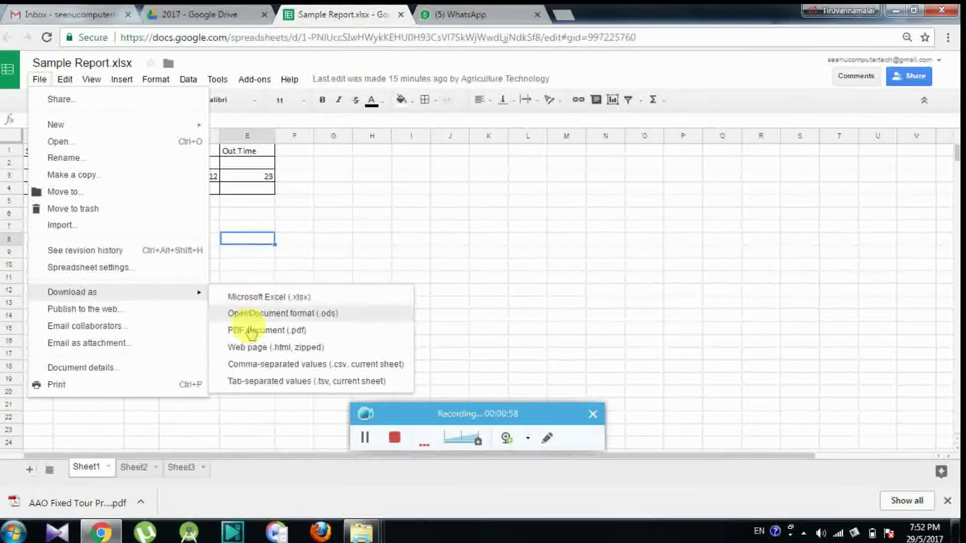
left_click(252, 330)
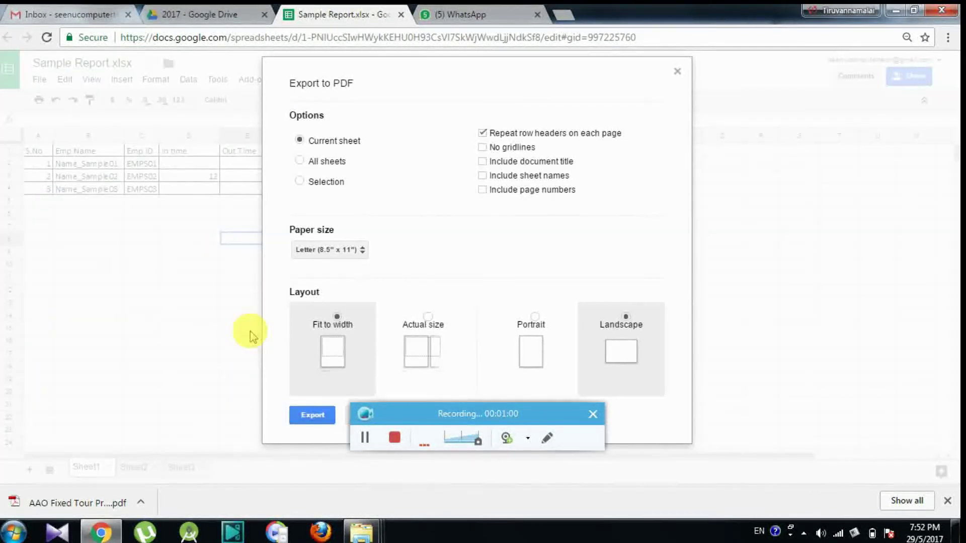
Export the sheet as Sample Report.xlsx - Sheet1.pdf and open the downloaded PDF.
left_click(311, 413)
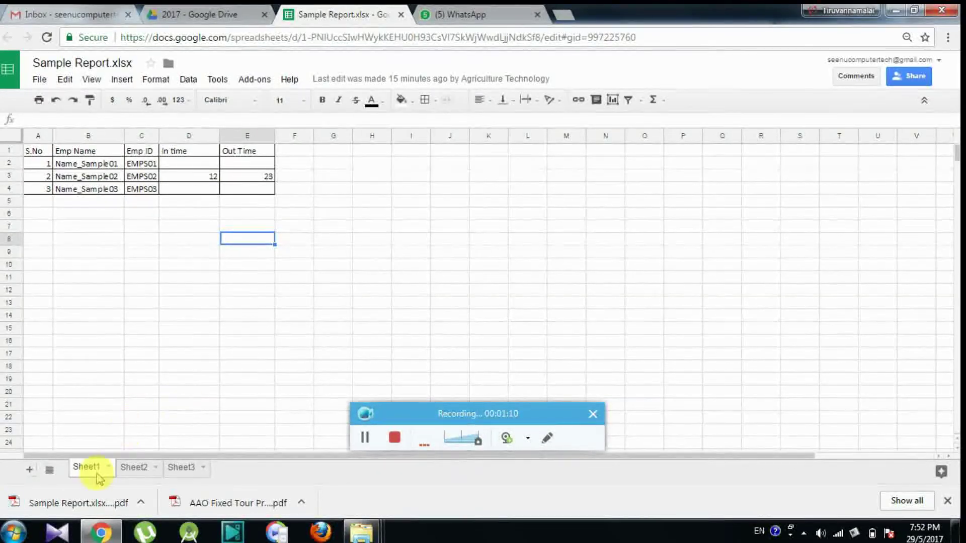
left_click(89, 503)
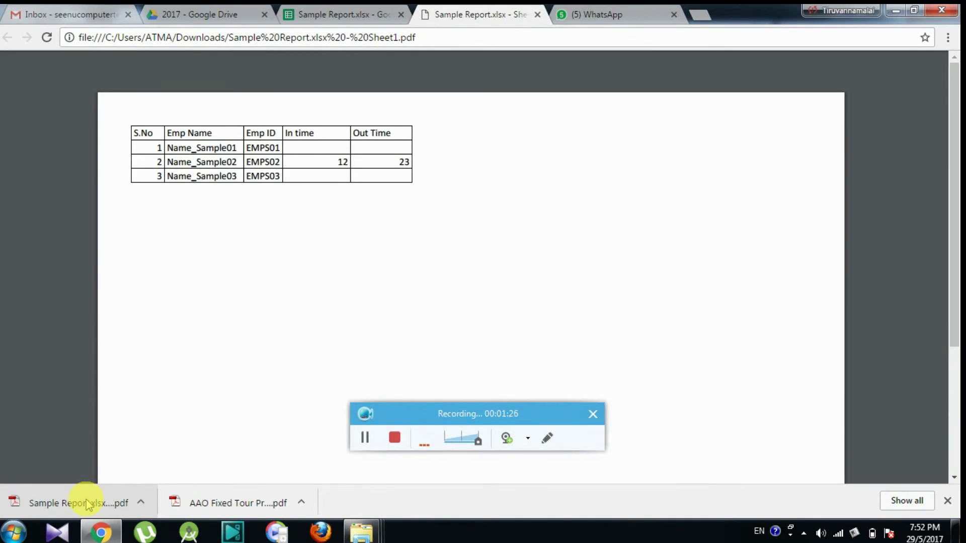
Return from the PDF viewer to the Sample Report.xlsx spreadsheet tab.
left_click(302, 14)
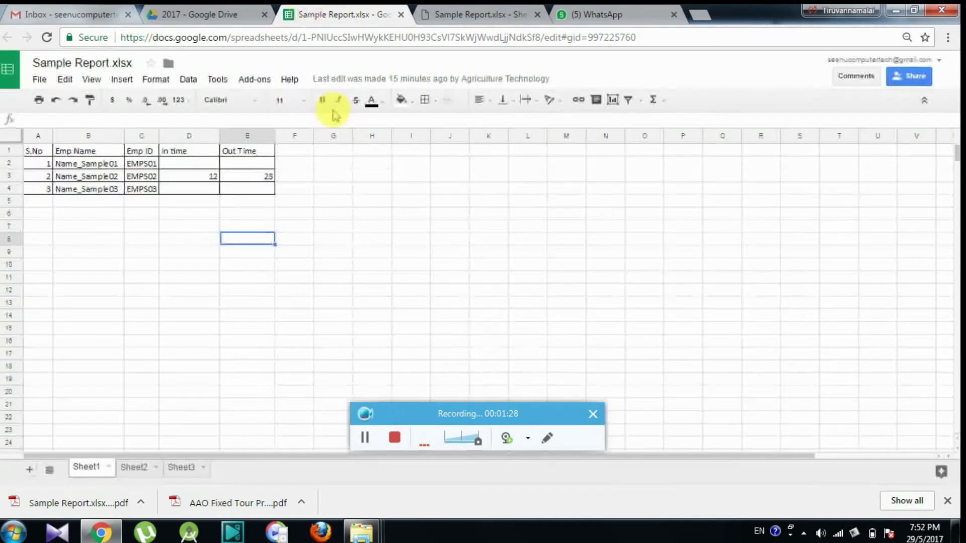